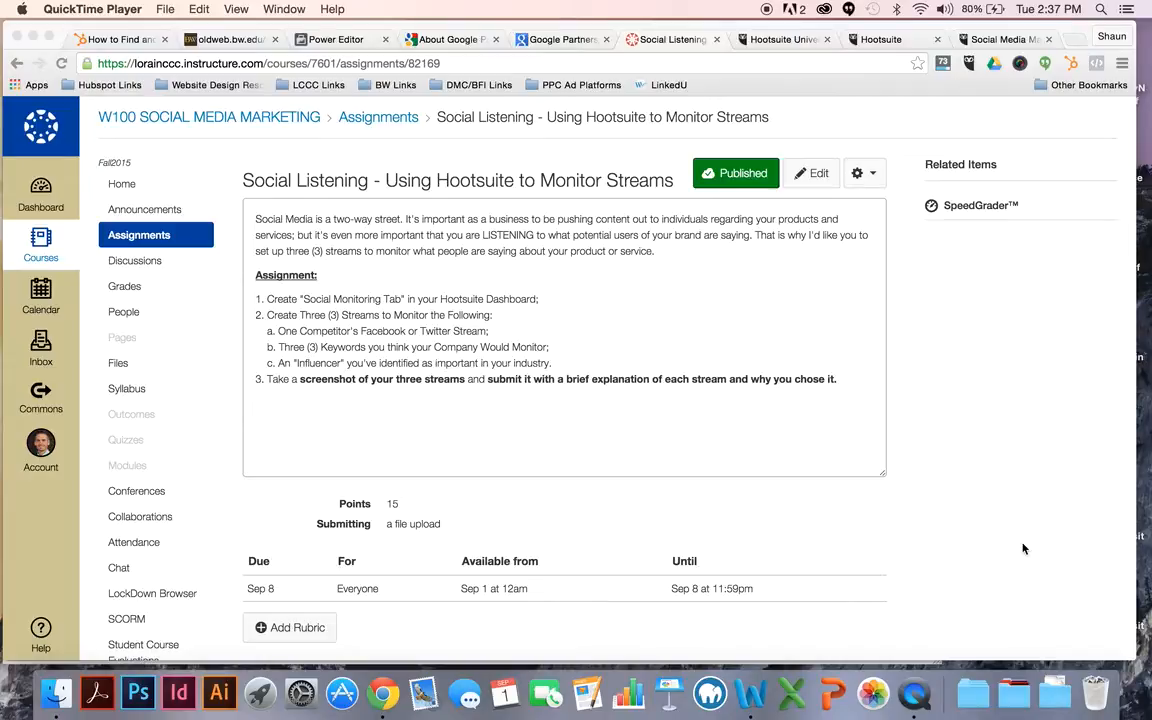
Step: Check the course schedule in the Word syllabus, and open the Getting Started with Hootsuite course in Hootsuite University
left_click(751, 692)
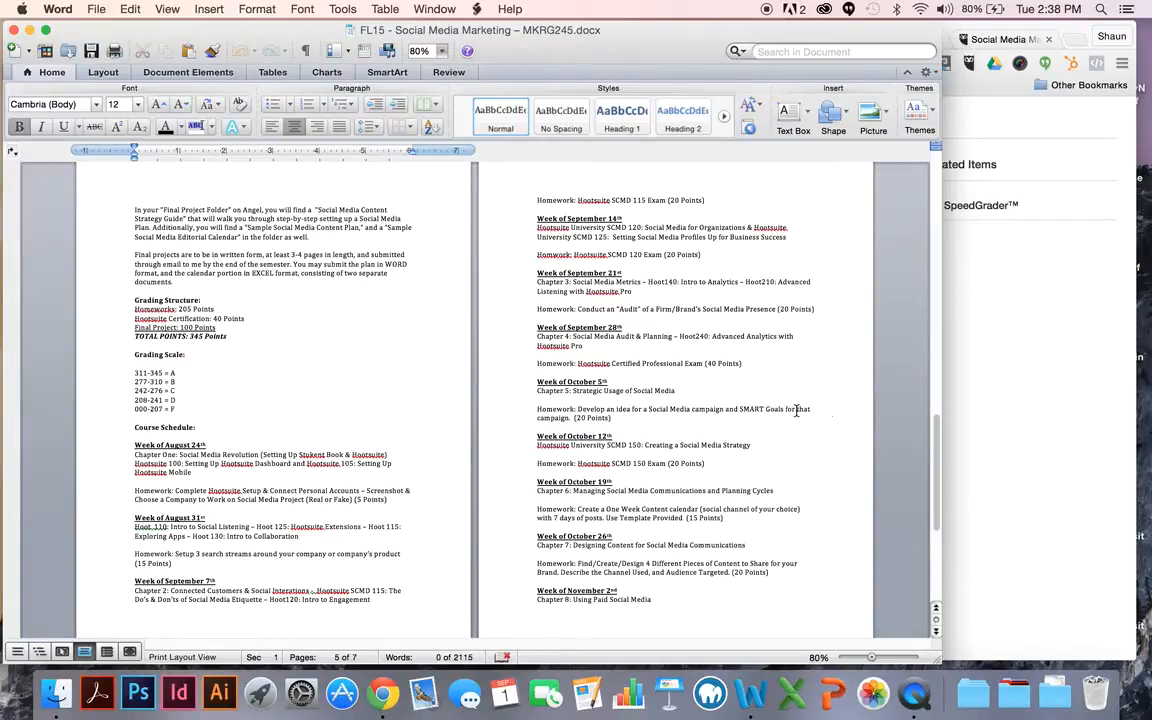
left_click(996, 389)
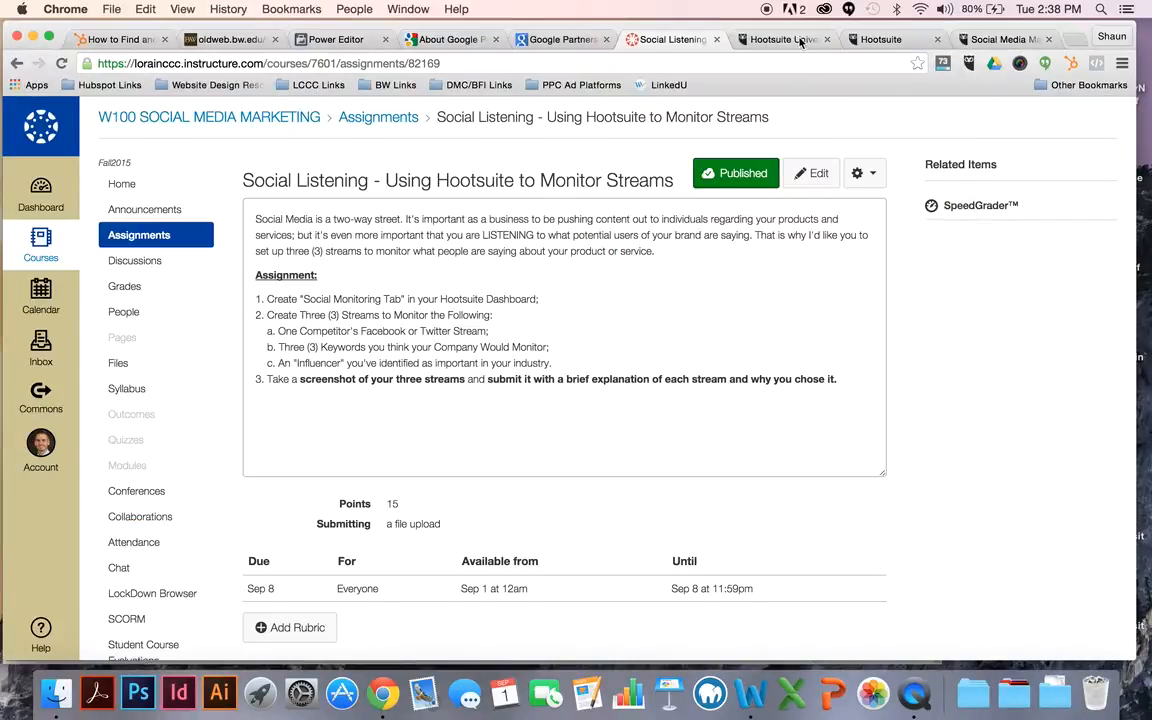
left_click(765, 39)
scroll(733, 175, "up", 15)
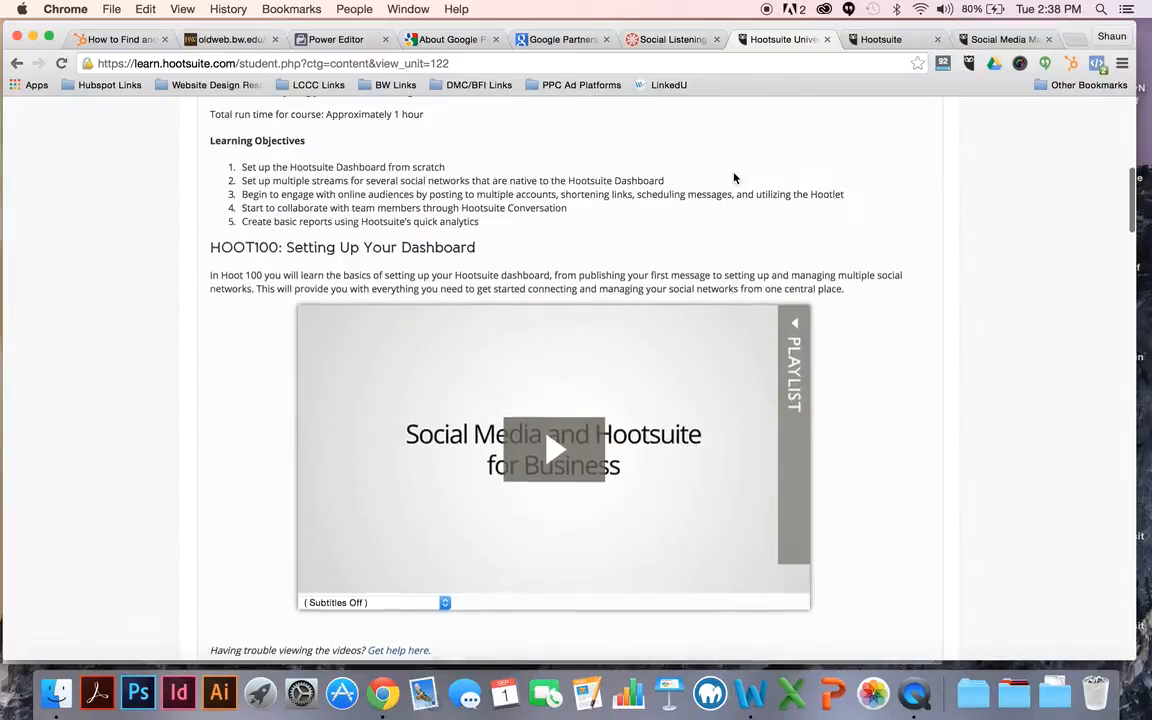
left_click(243, 190)
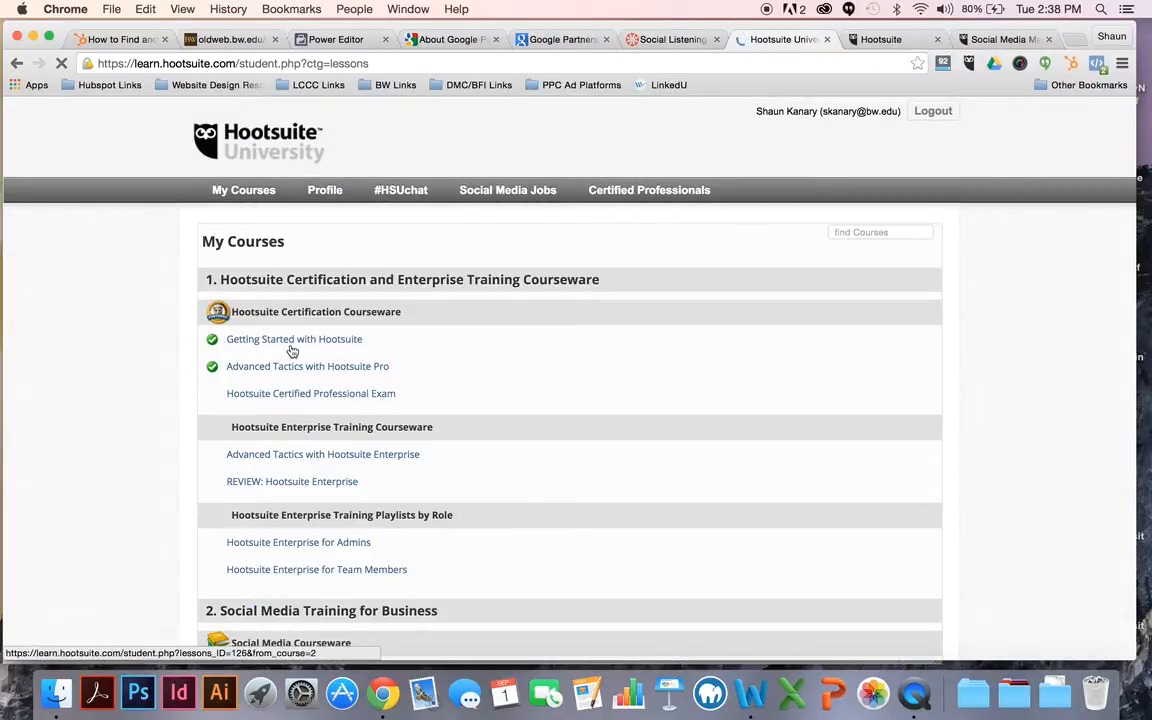
left_click(293, 341)
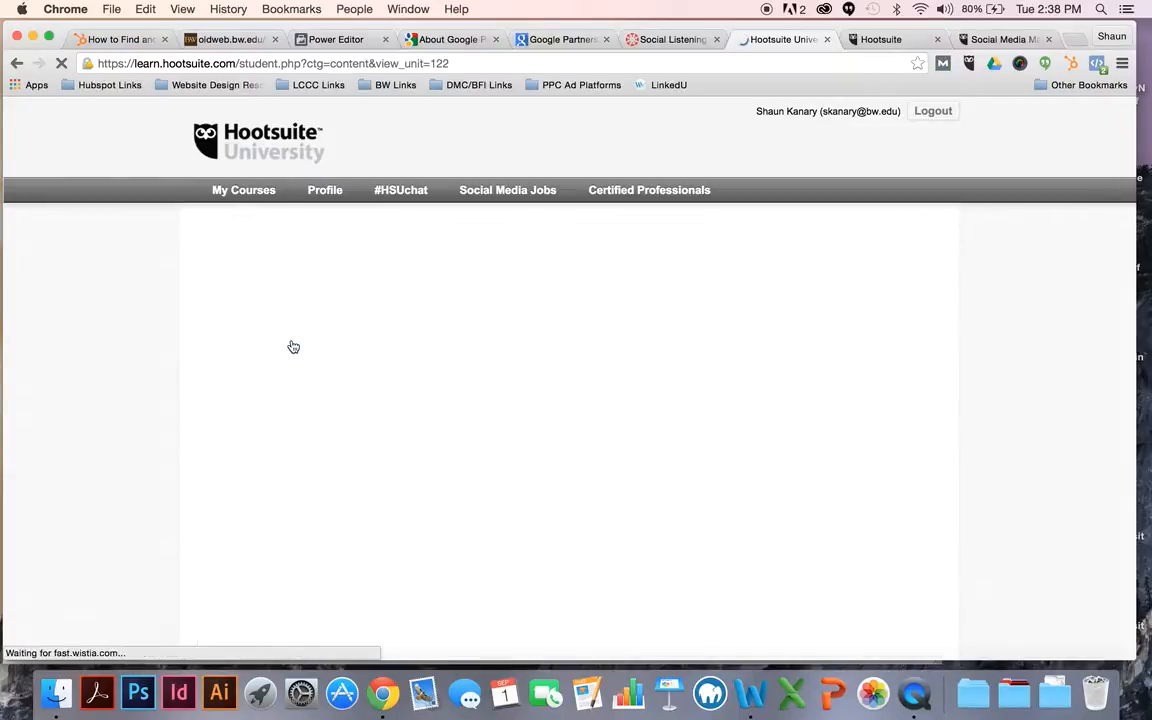
Step: Look through the course's video lessons from HOOT100: Setting Up Your Dashboard to HOOT130: Introduction to Collaboration
scroll(400, 440, "down", 5)
scroll(400, 440, "down", 5)
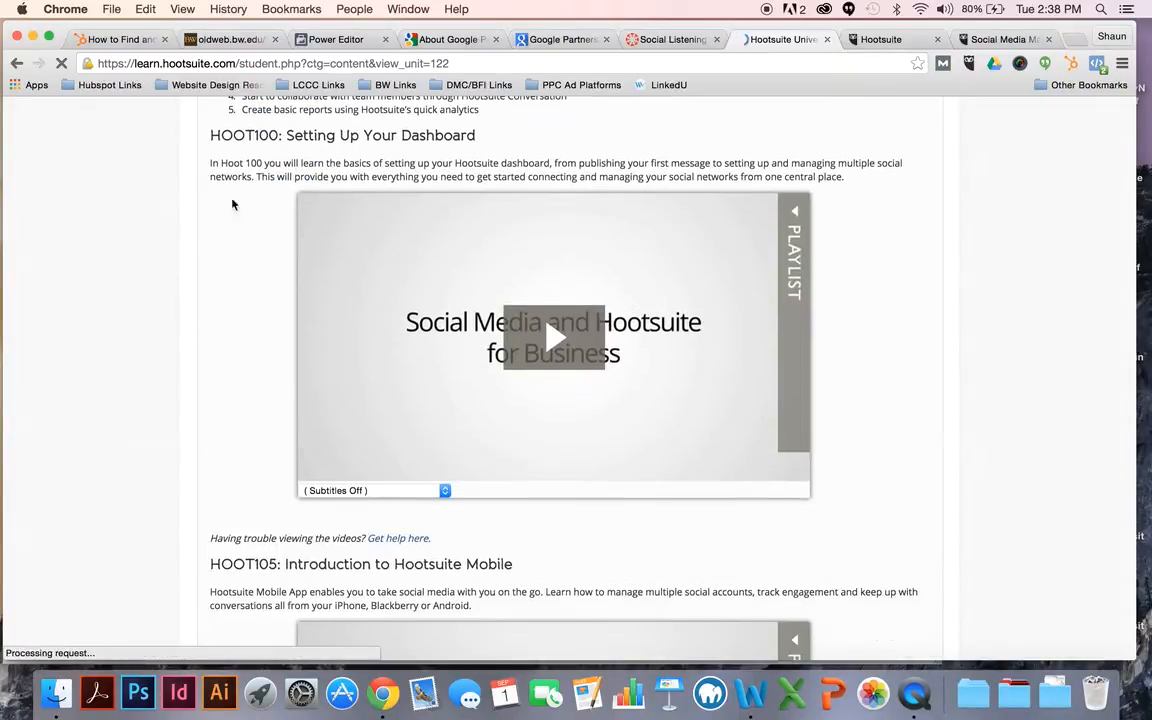
scroll(261, 388, "down", 10)
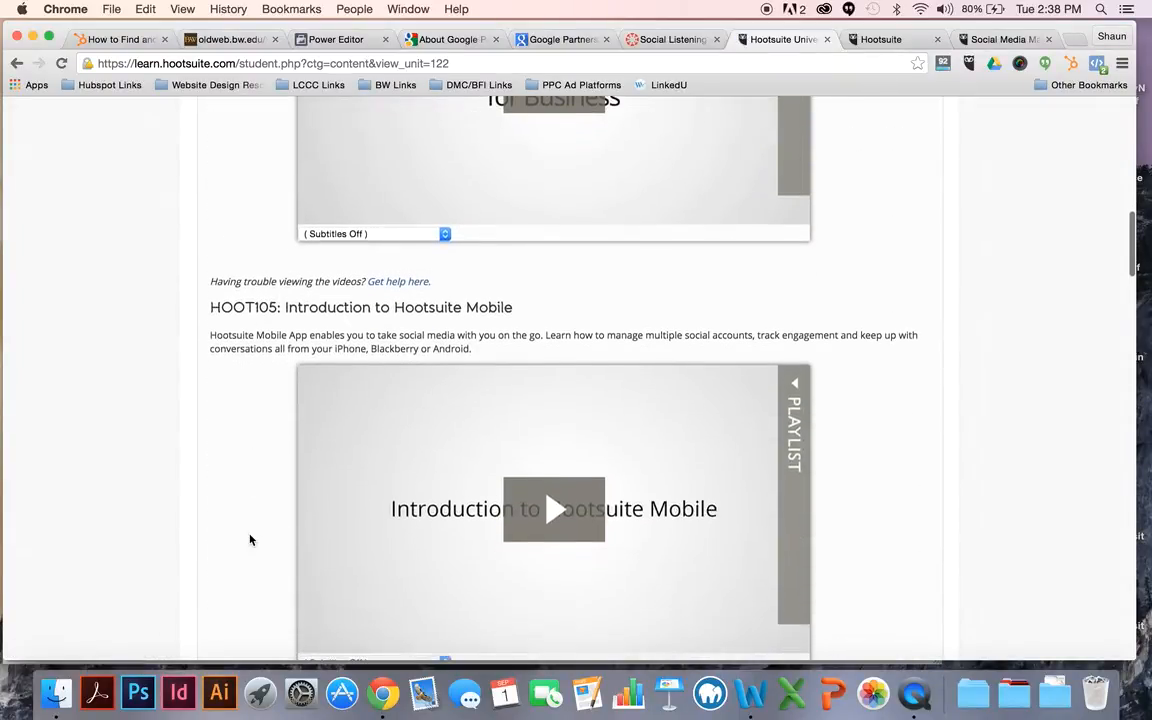
scroll(250, 536, "down", 3)
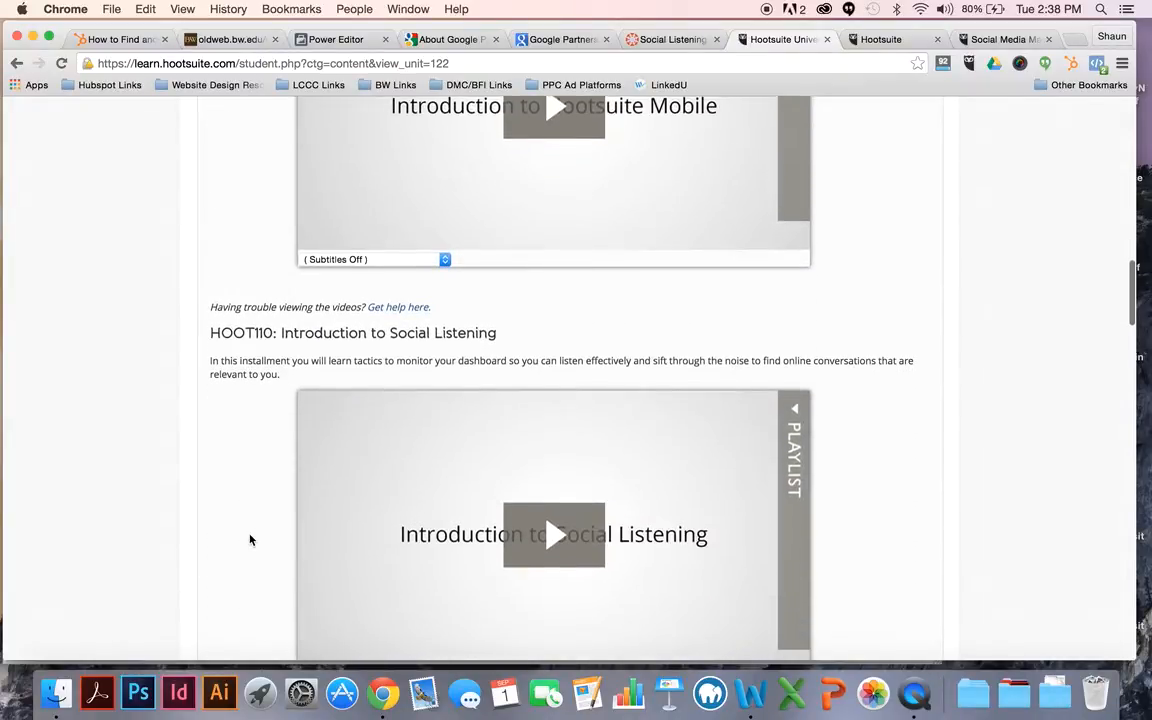
scroll(250, 537, "down", 2)
scroll(216, 522, "down", 5)
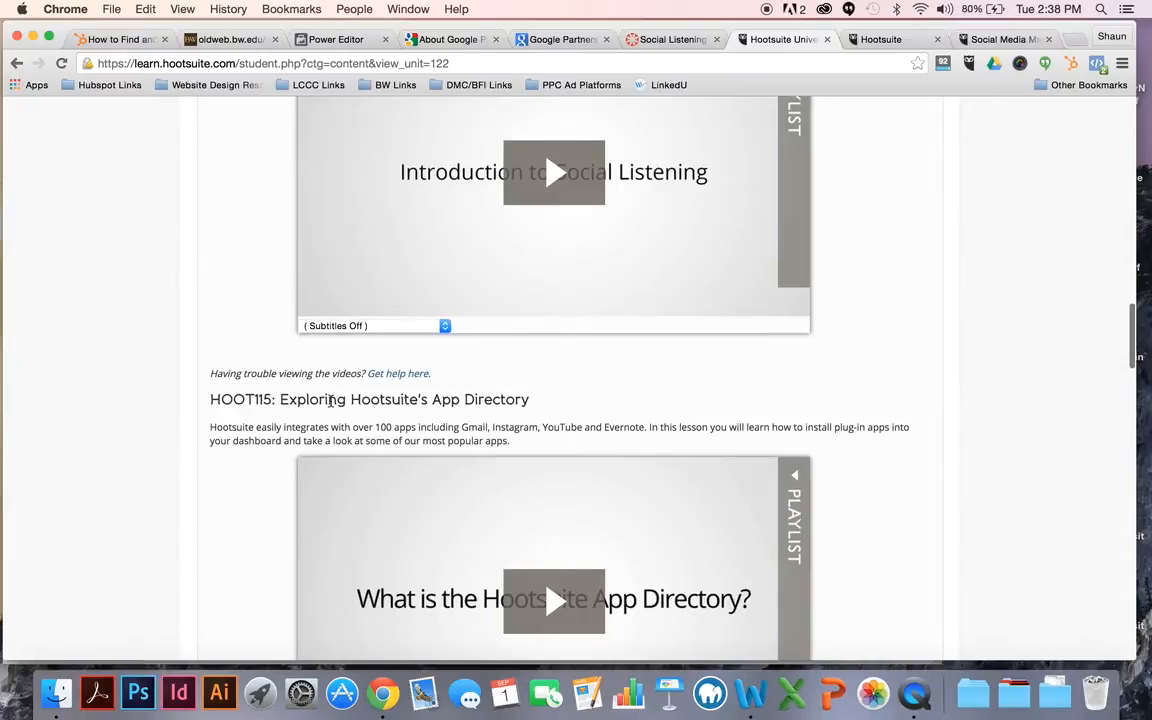
scroll(269, 472, "down", 2)
scroll(269, 472, "down", 5)
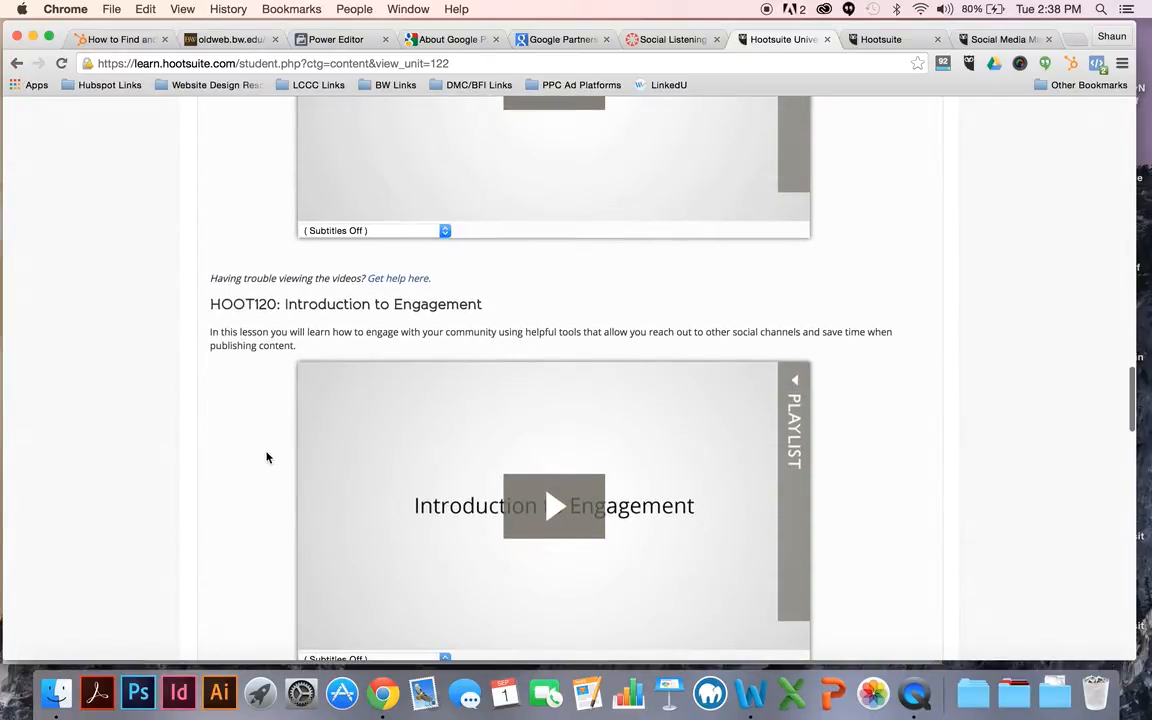
scroll(266, 452, "down", 4)
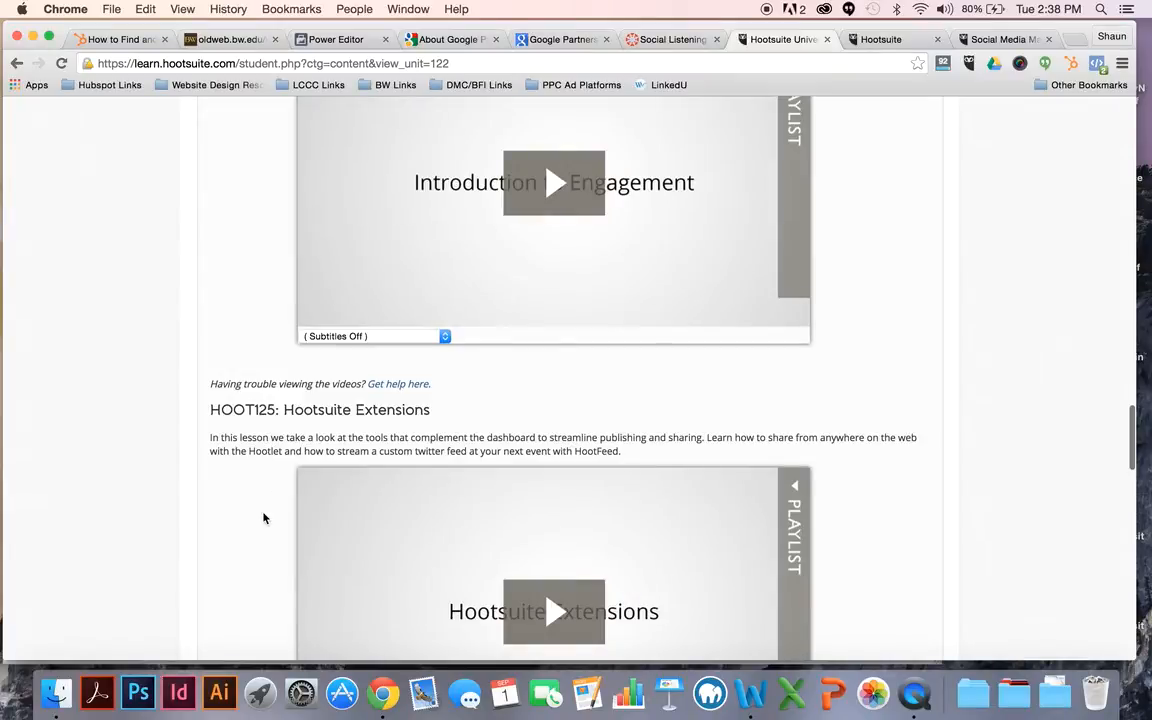
scroll(262, 516, "down", 4)
scroll(263, 512, "down", 2)
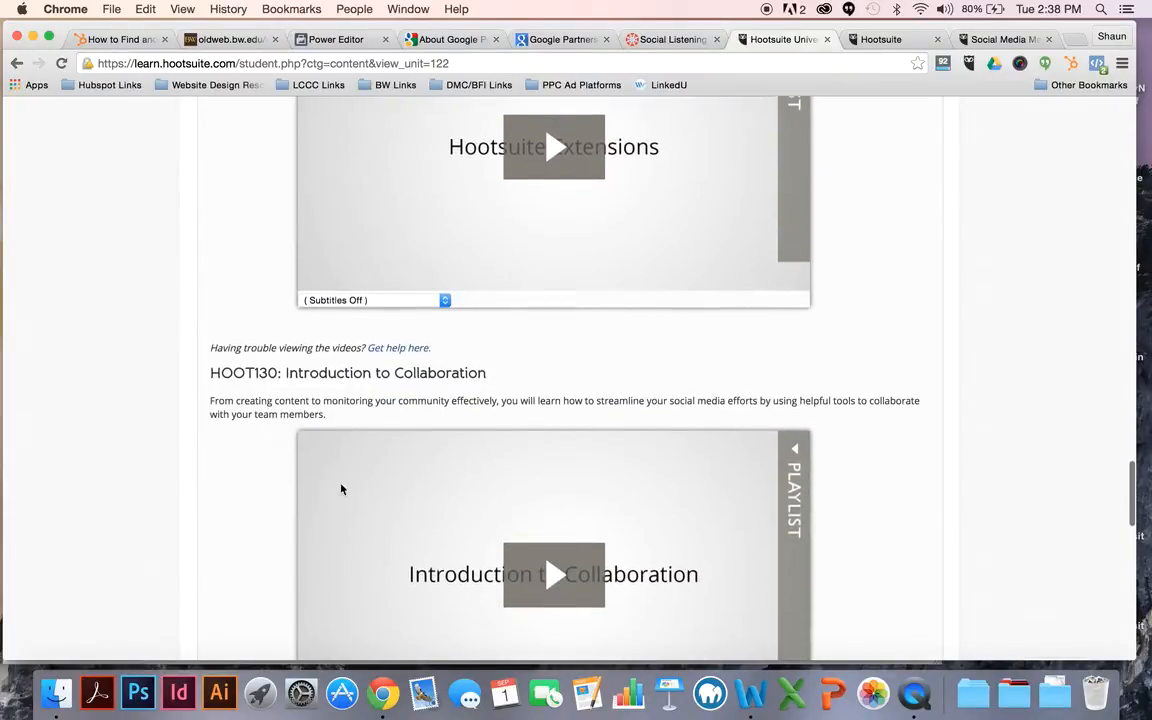
scroll(269, 506, "down", 4)
scroll(269, 506, "up", 4)
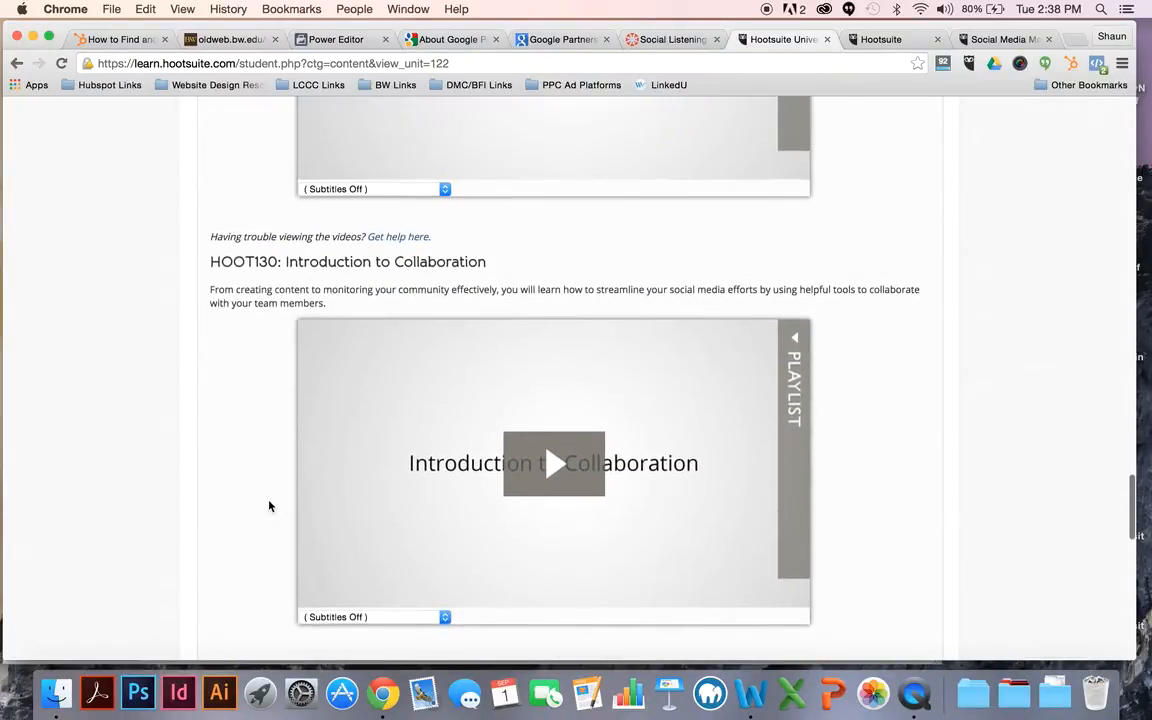
scroll(269, 506, "up", 10)
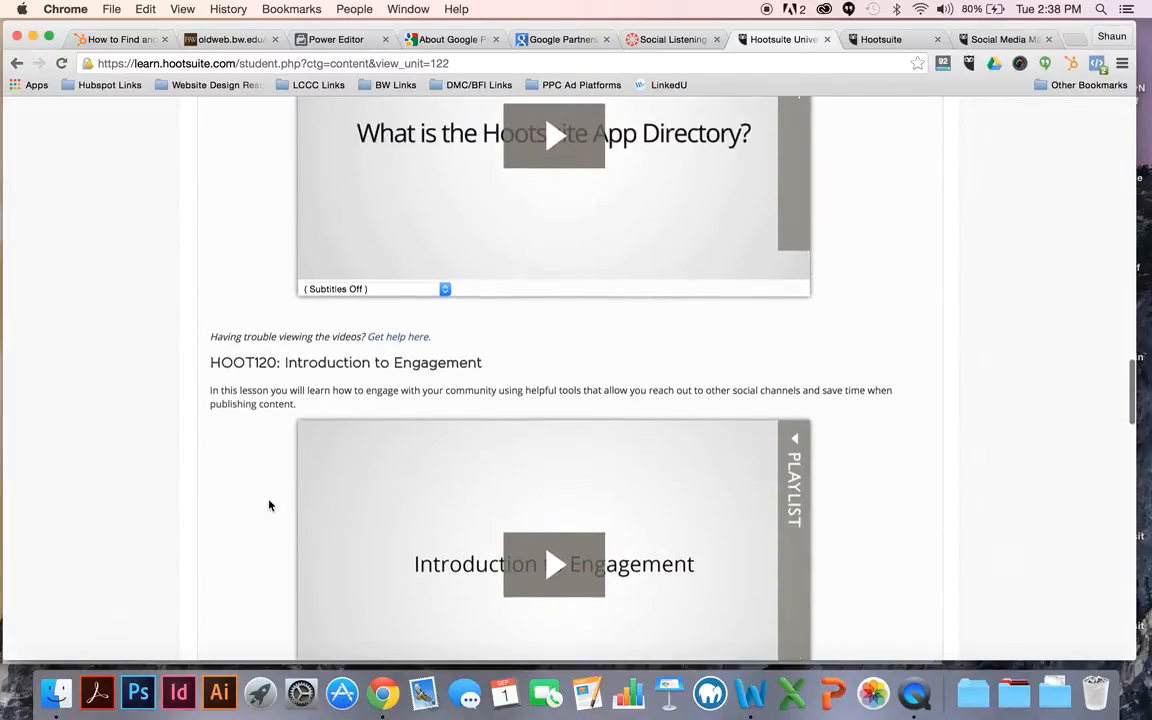
scroll(269, 506, "down", 1)
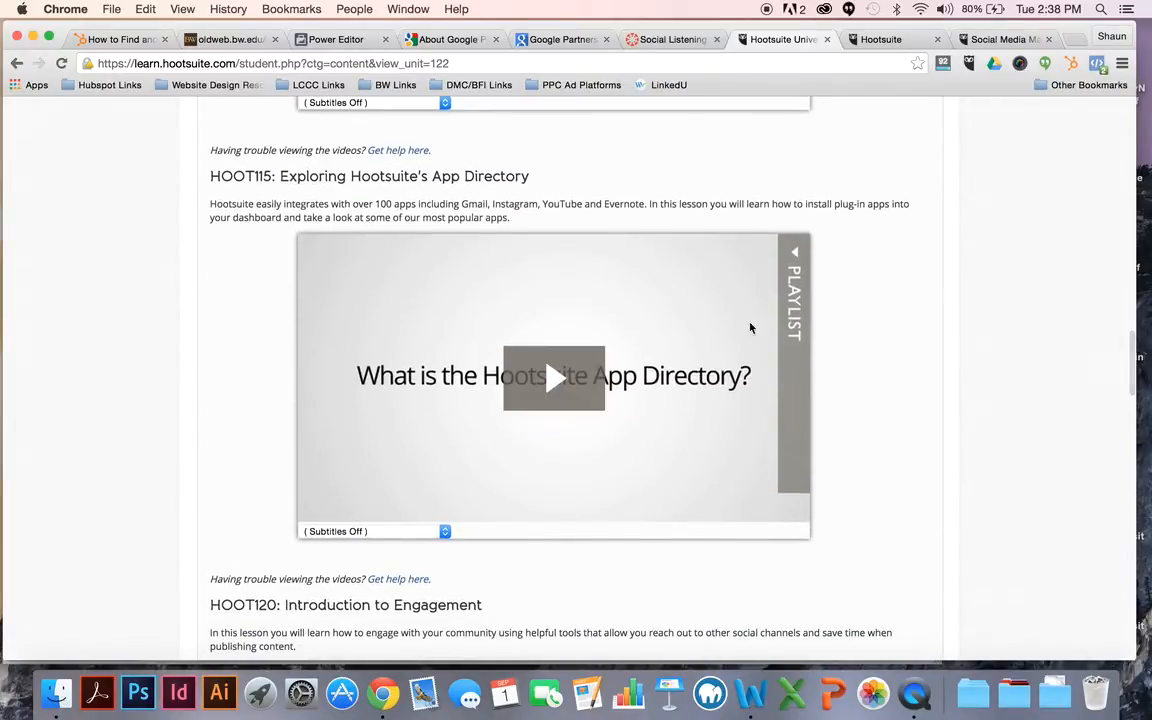
Step: Show the playlist of the HOOT115 App Directory lesson and go back to the start of the course page
left_click(805, 311)
scroll(707, 463, "up", 4)
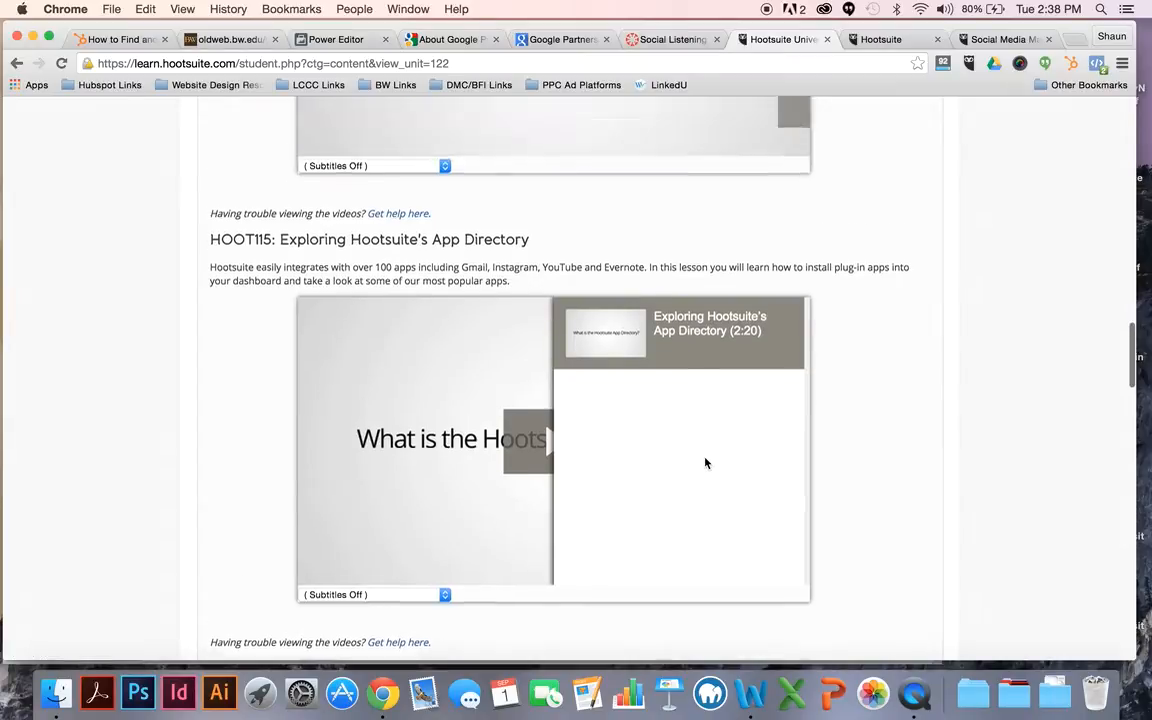
scroll(885, 455, "up", 5)
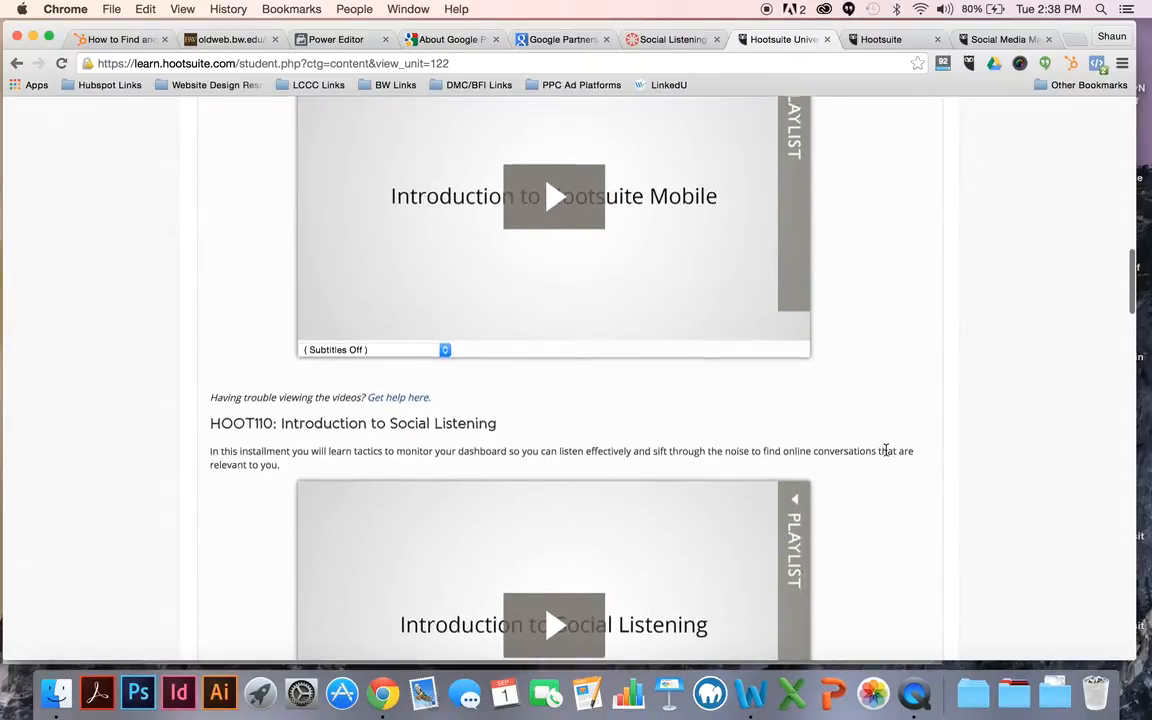
scroll(885, 455, "up", 1)
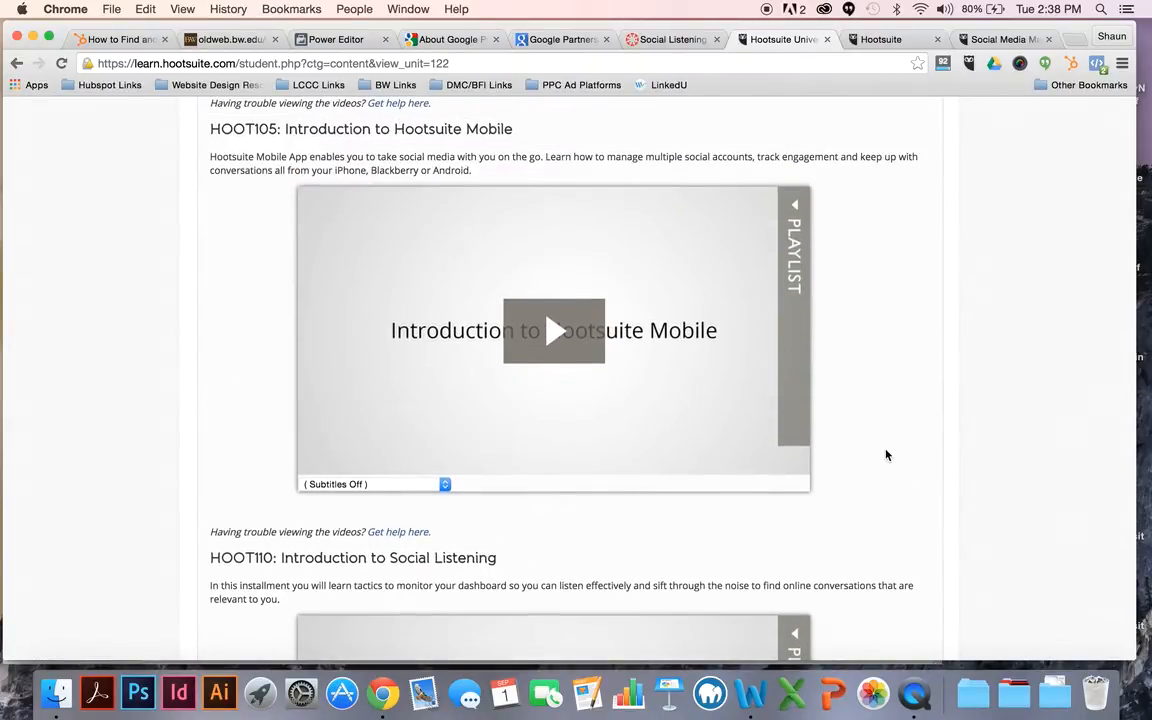
scroll(885, 455, "up", 10)
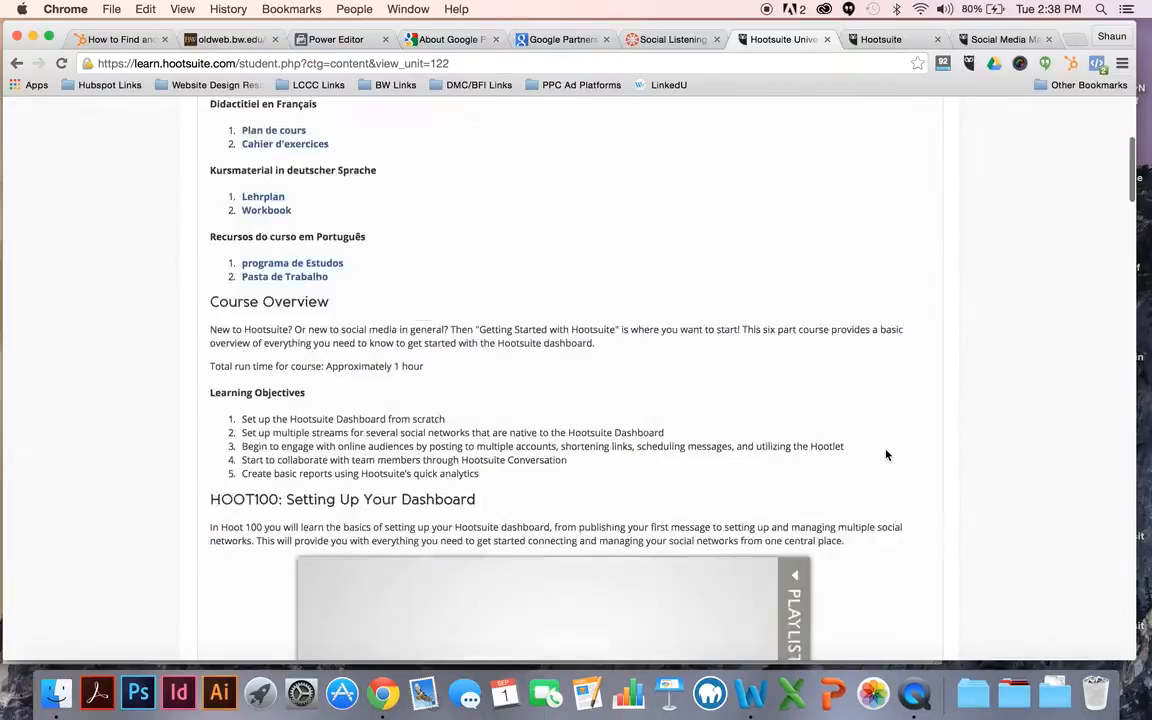
scroll(885, 455, "up", 2)
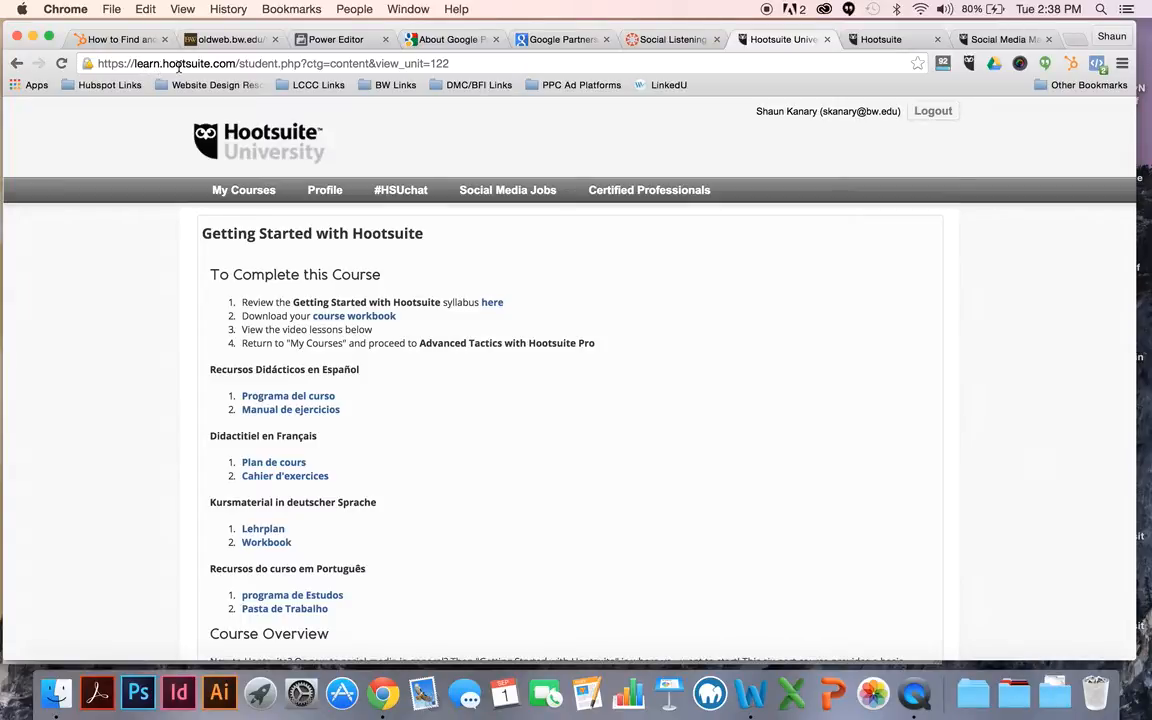
Step: Review the My Courses list, including the certification courseware and the Social Media Training for Business courses
left_click(252, 192)
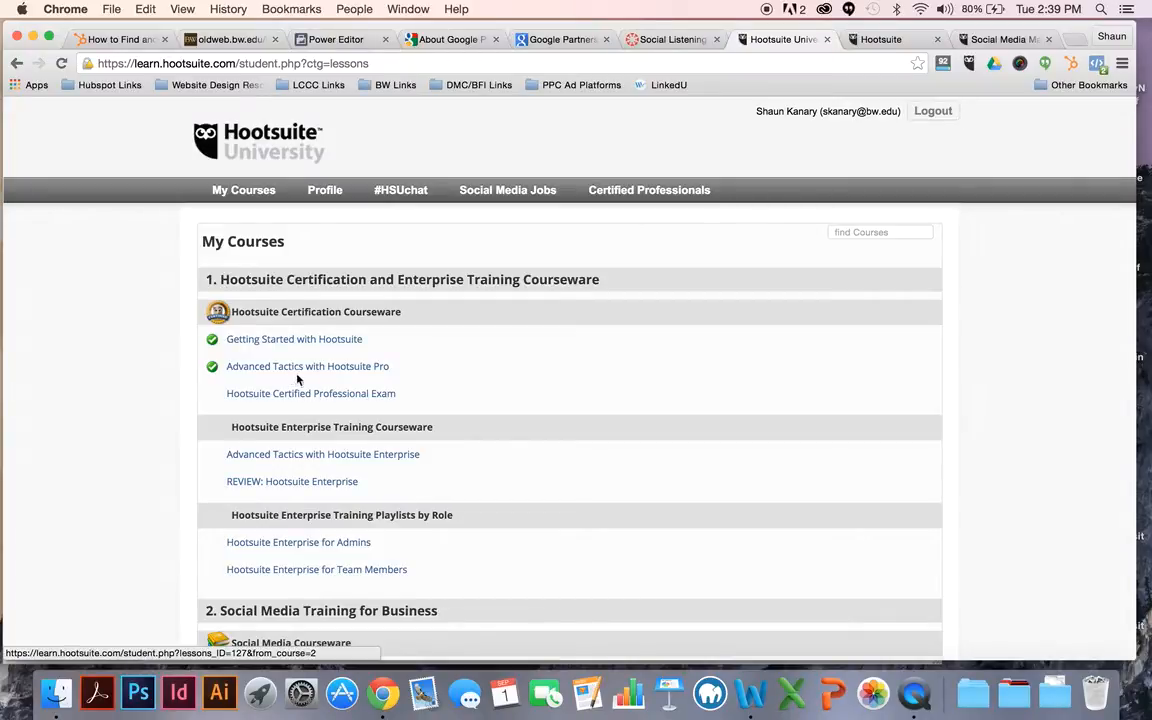
scroll(445, 442, "down", 4)
scroll(445, 442, "down", 1)
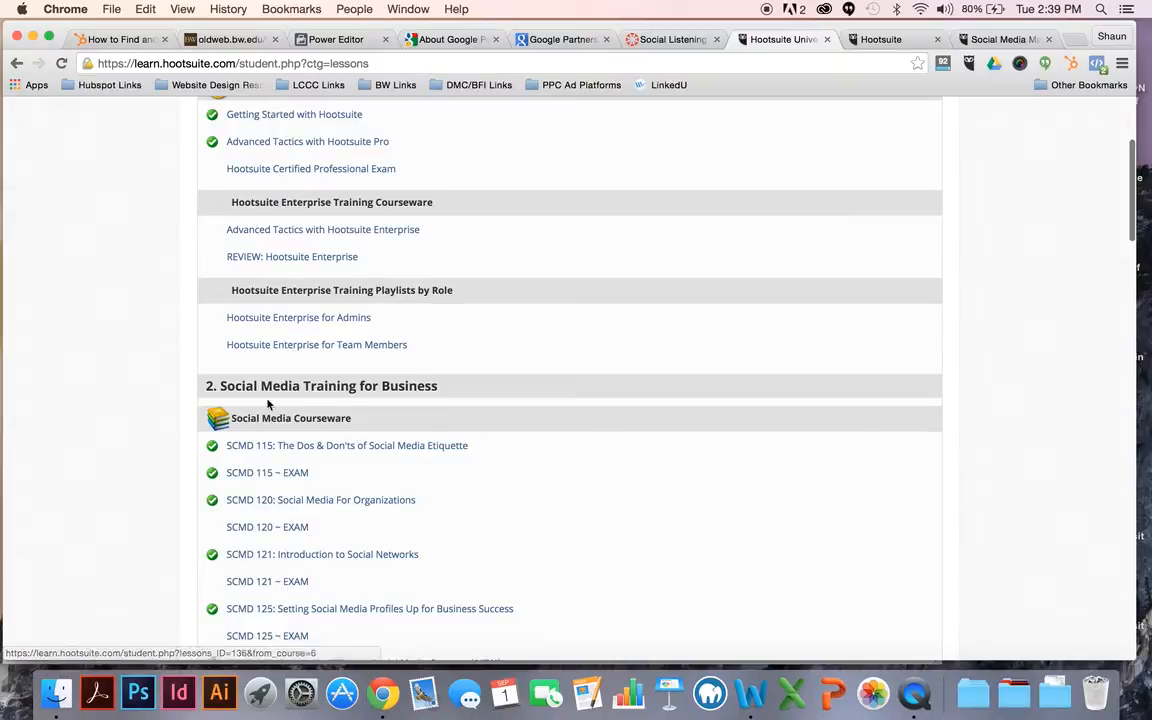
scroll(310, 425, "up", 5)
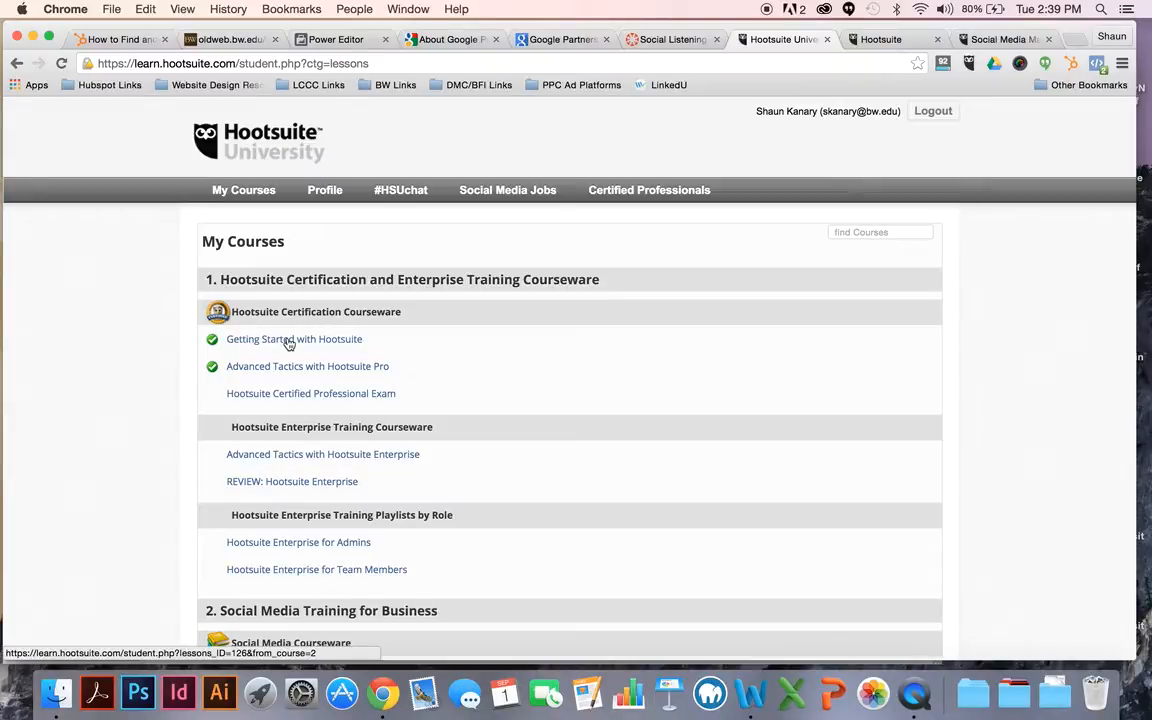
Step: Consult the Social Listening assignment and create a Hootsuite dashboard tab named "Monitoring Tab"
left_click(672, 42)
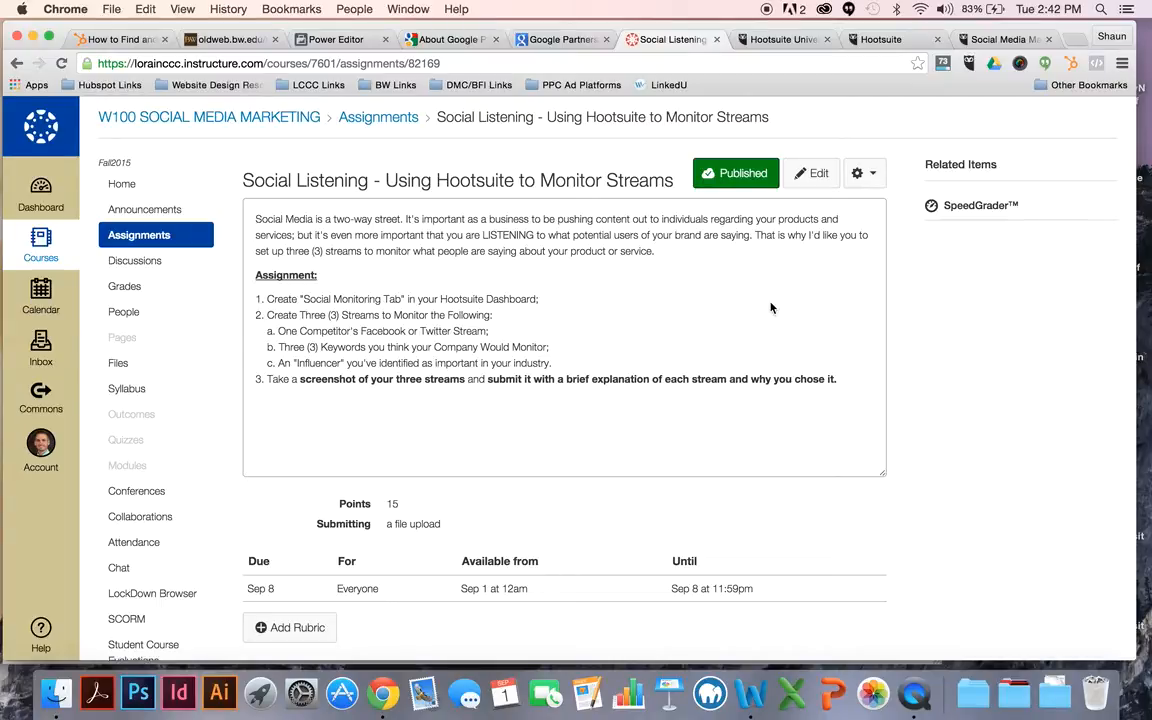
left_click(880, 39)
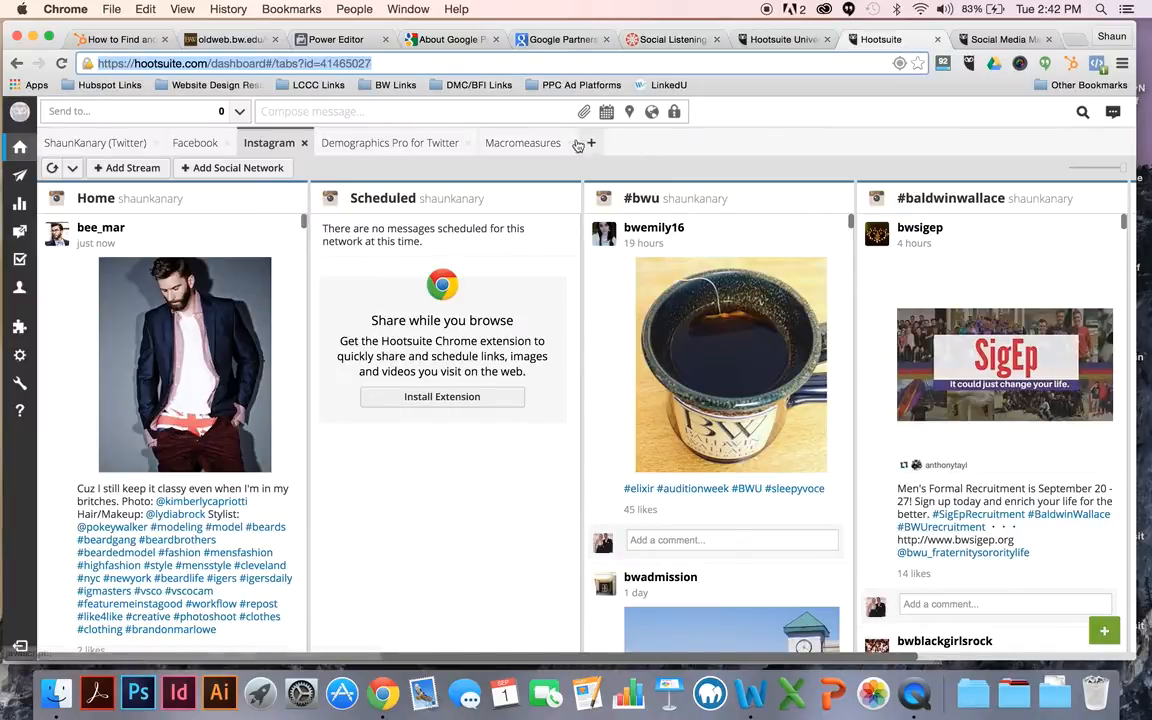
left_click(591, 147)
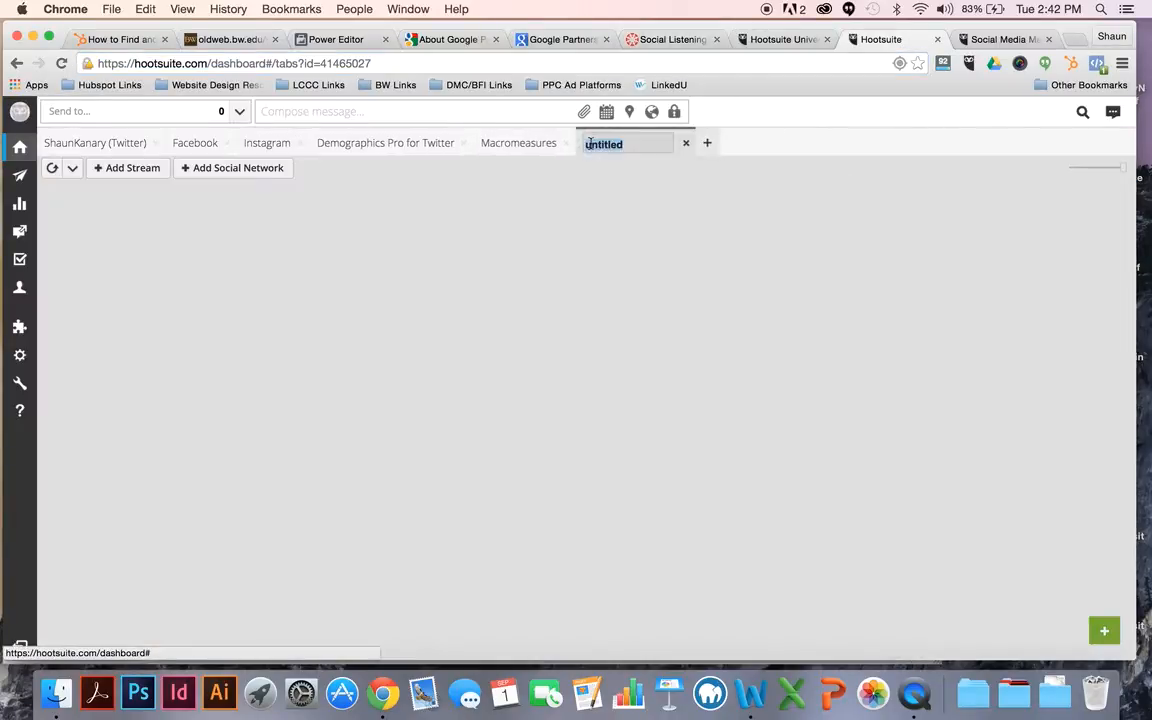
type("Mo")
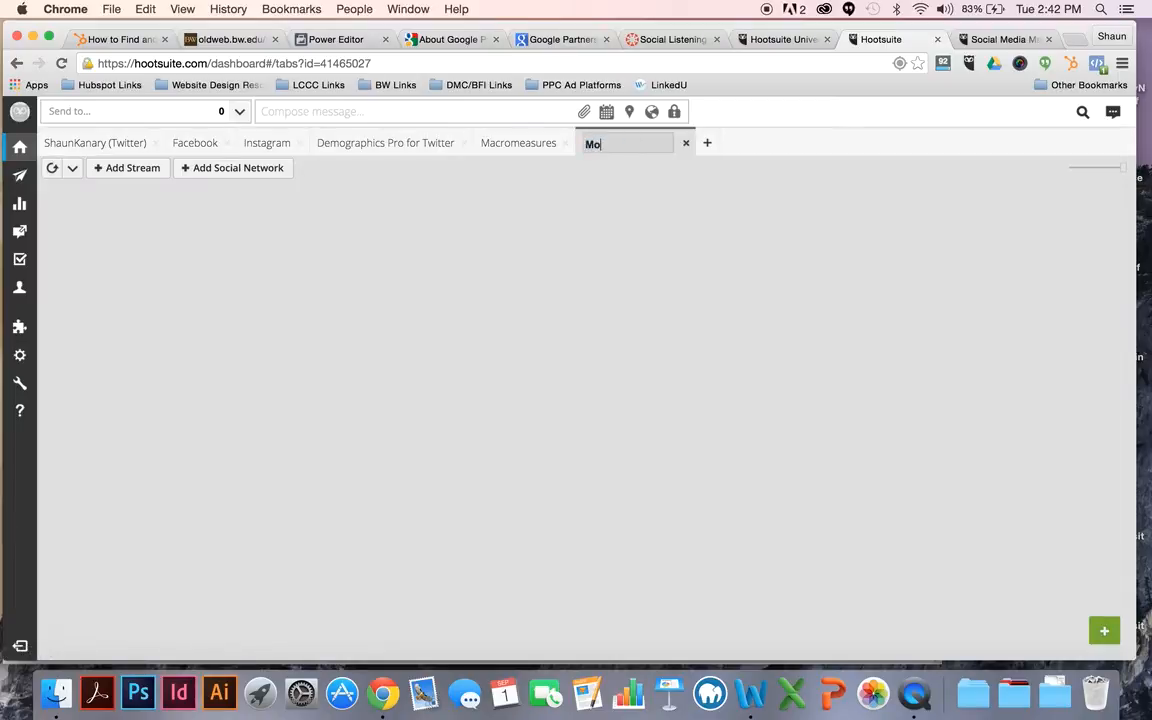
type("nitoring Tab")
key("Return")
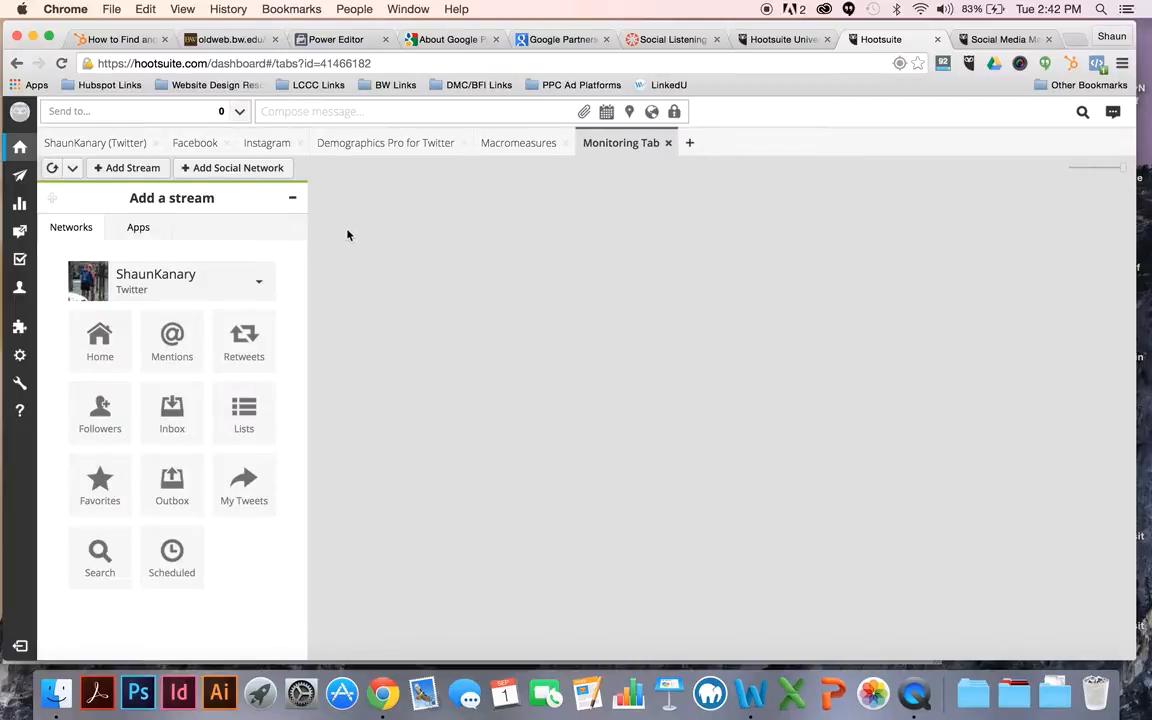
Step: Check the Social Listening assignment, start a Twitter search stream in Hootsuite and show the example search queries
left_click(668, 39)
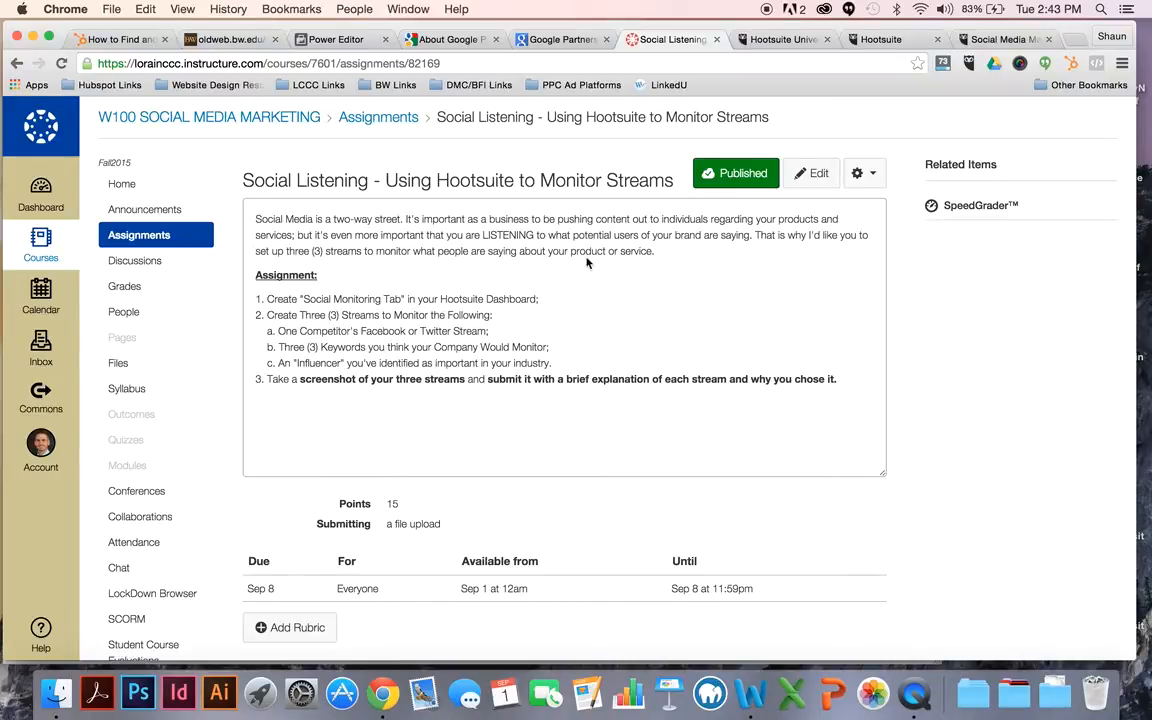
left_click(890, 42)
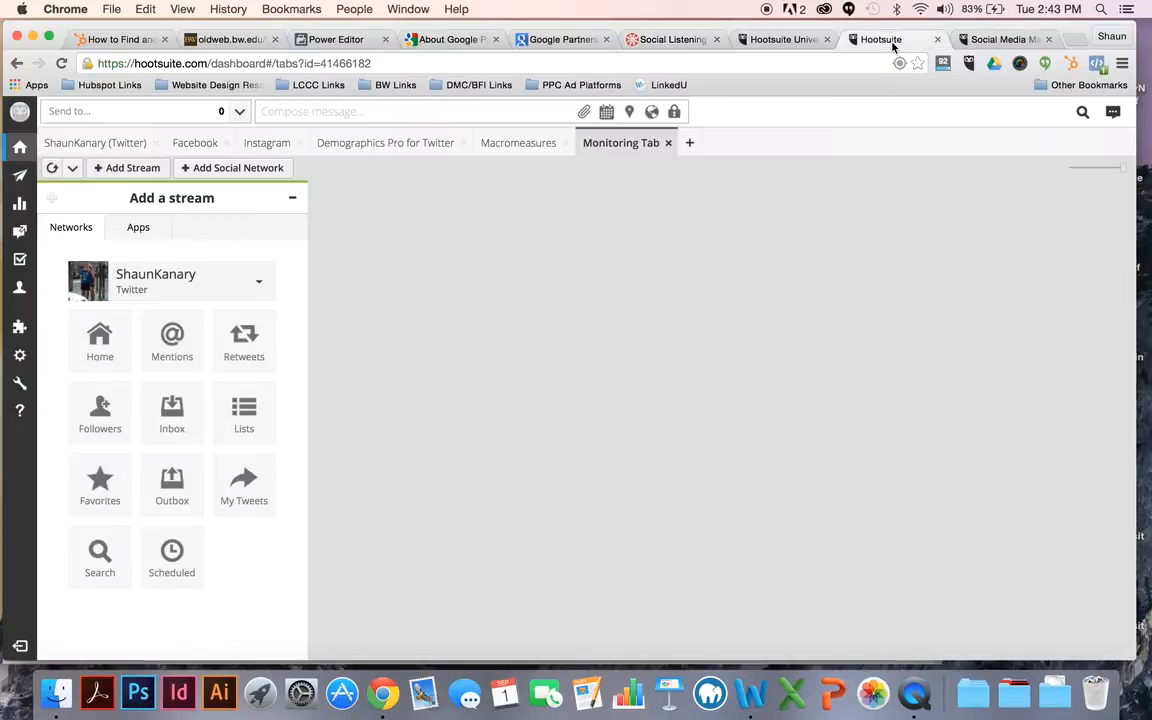
left_click(158, 168)
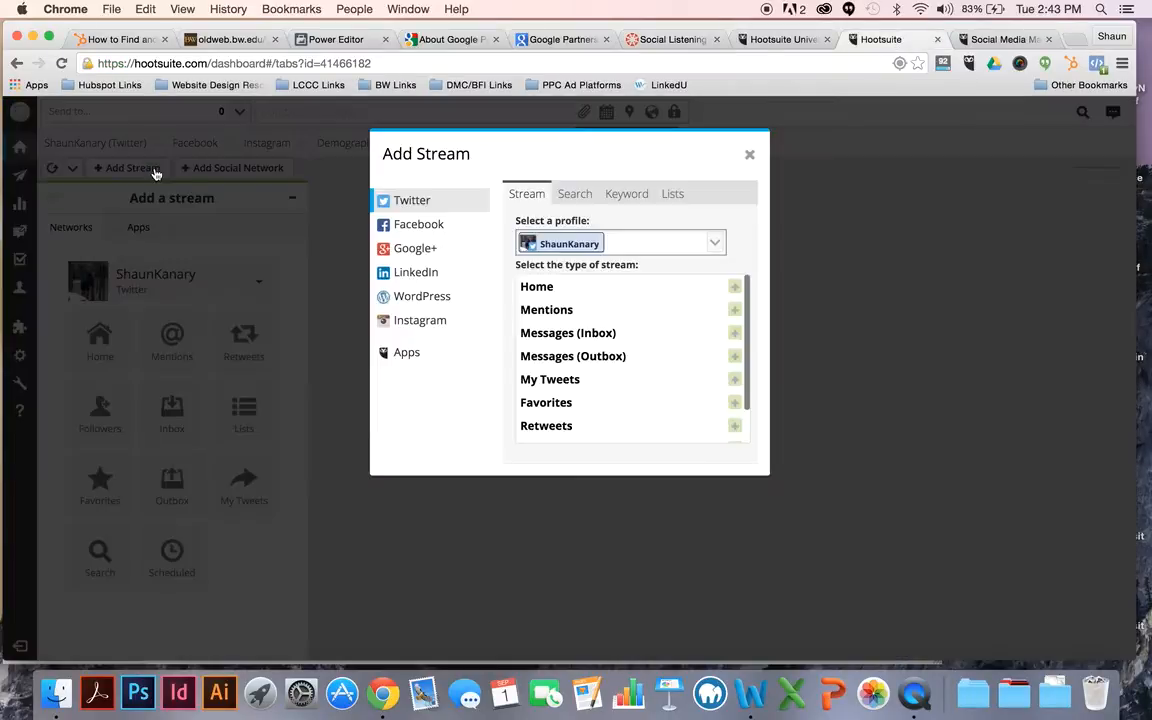
left_click(572, 198)
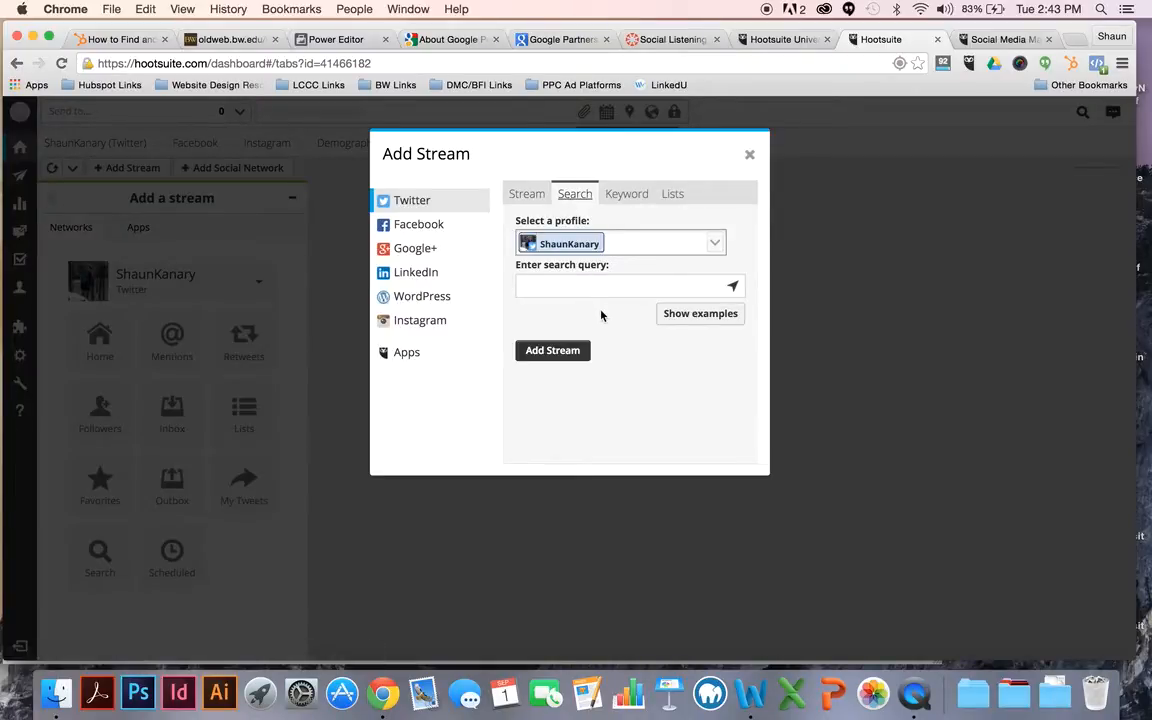
left_click(693, 316)
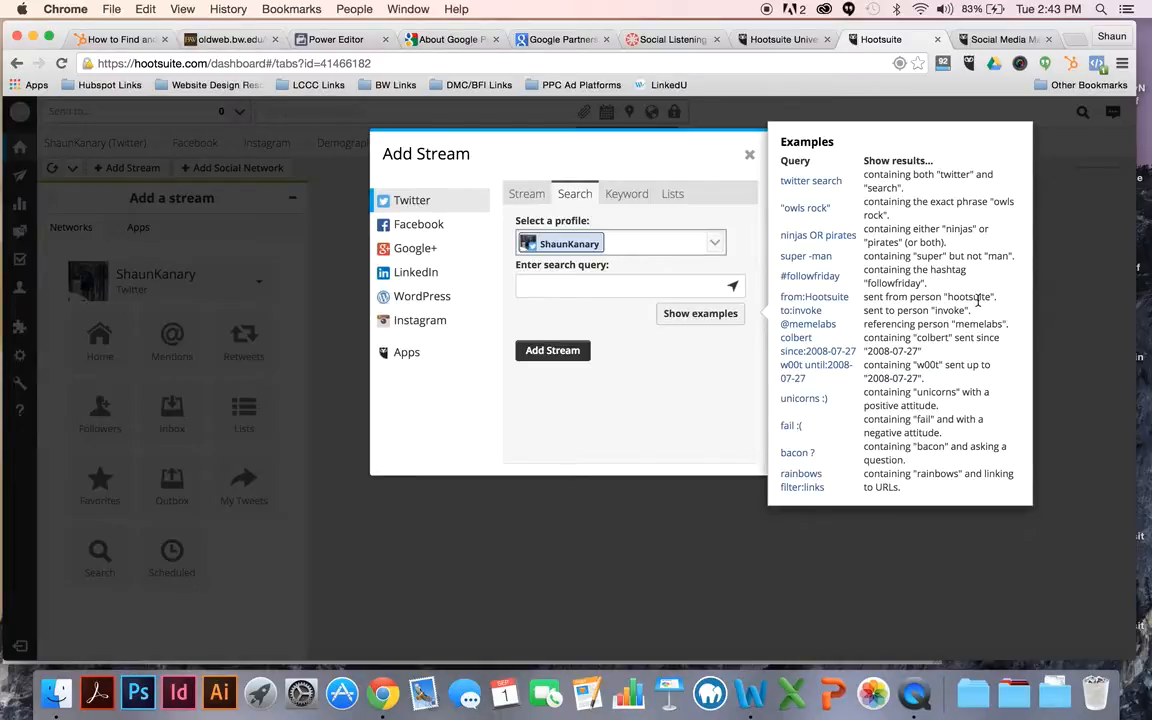
left_click(668, 286)
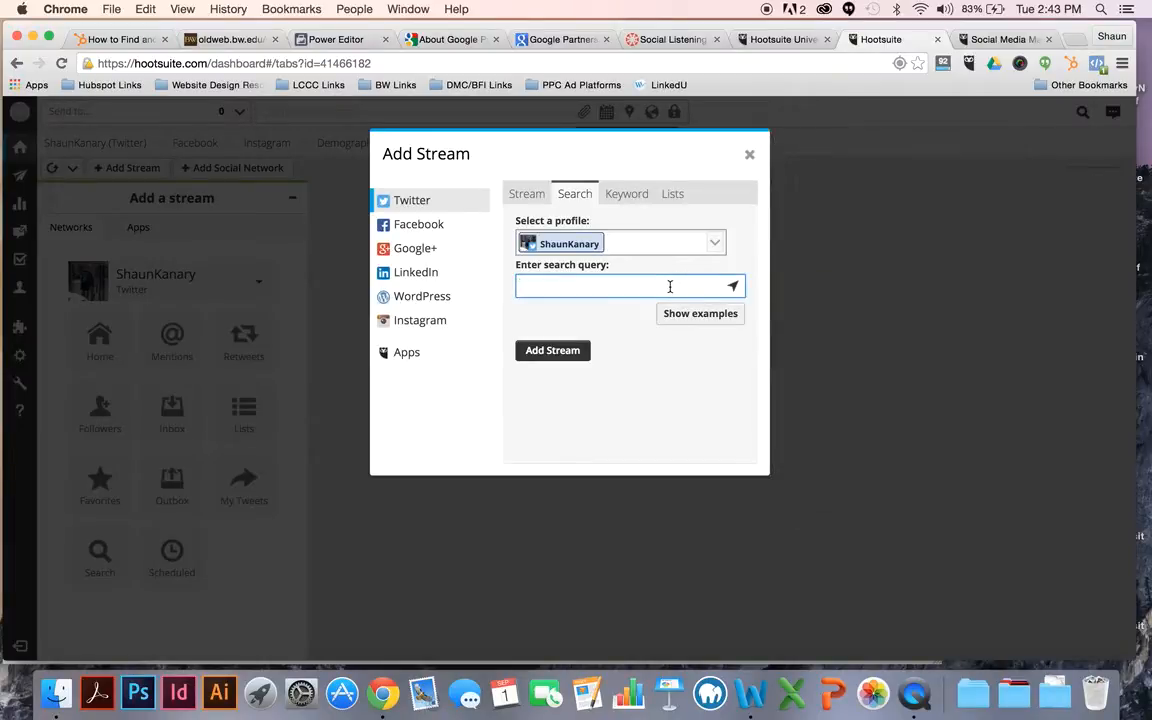
left_click(714, 324)
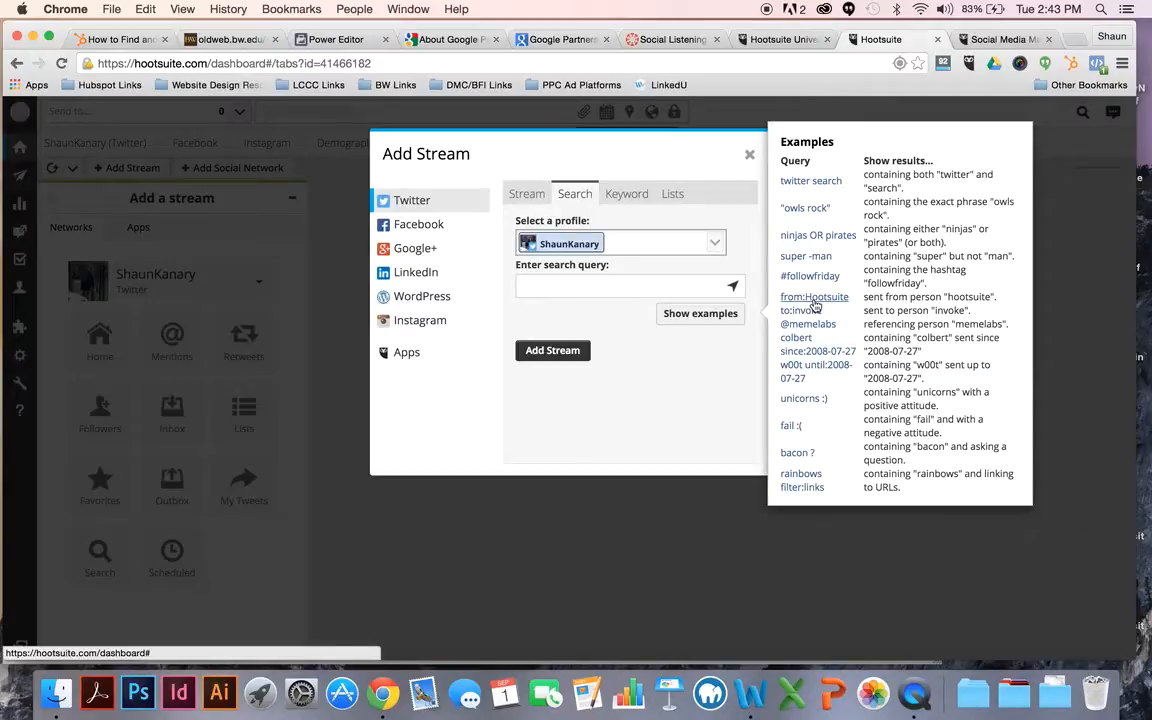
Step: Add a Twitter search stream to the Monitoring Tab with the query "from:BaldwinWallace"
left_click(628, 283)
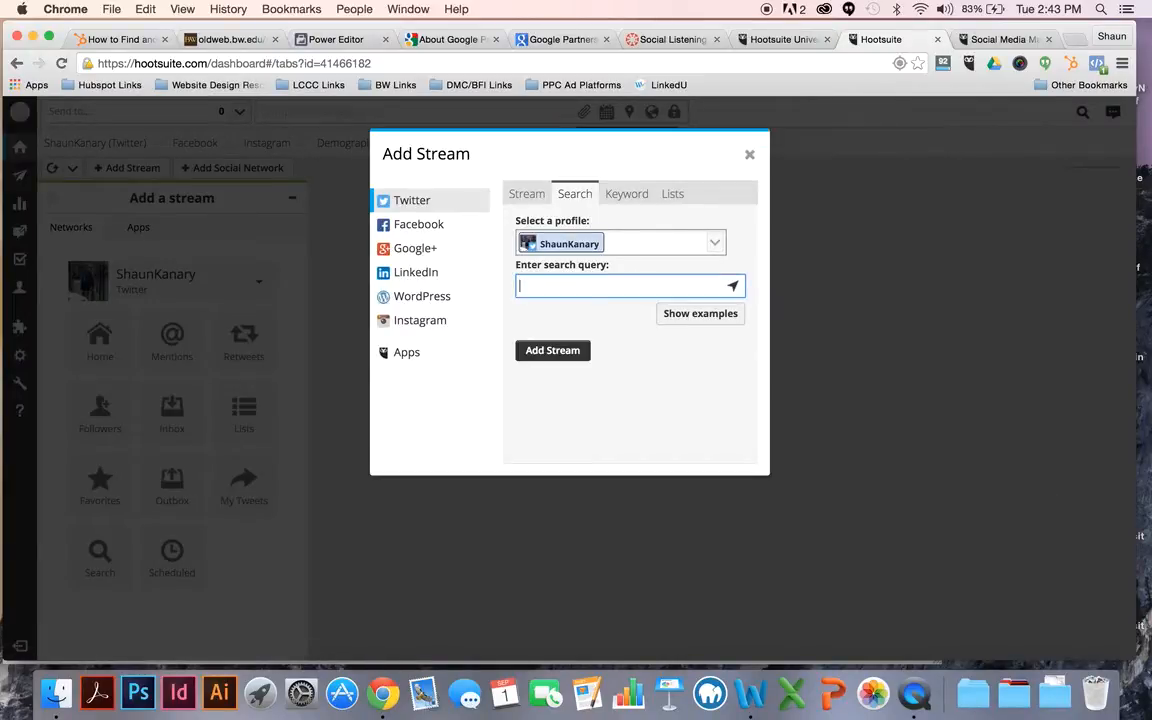
type("from:BaldwinWallace")
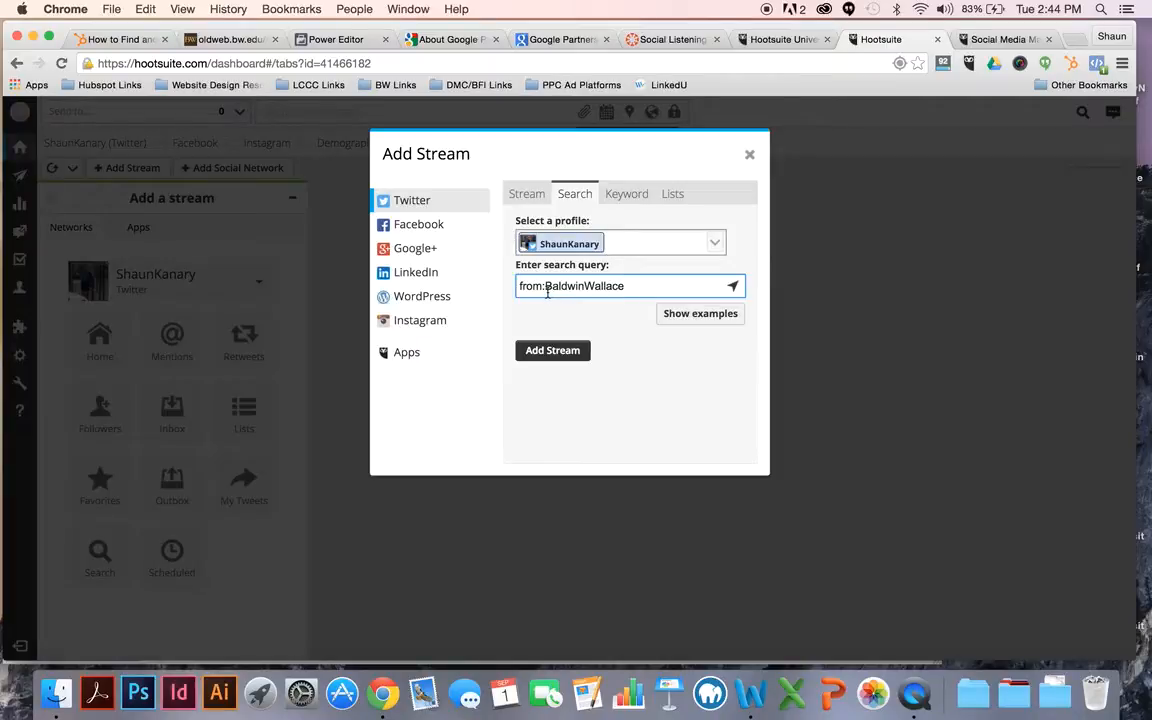
left_click(551, 349)
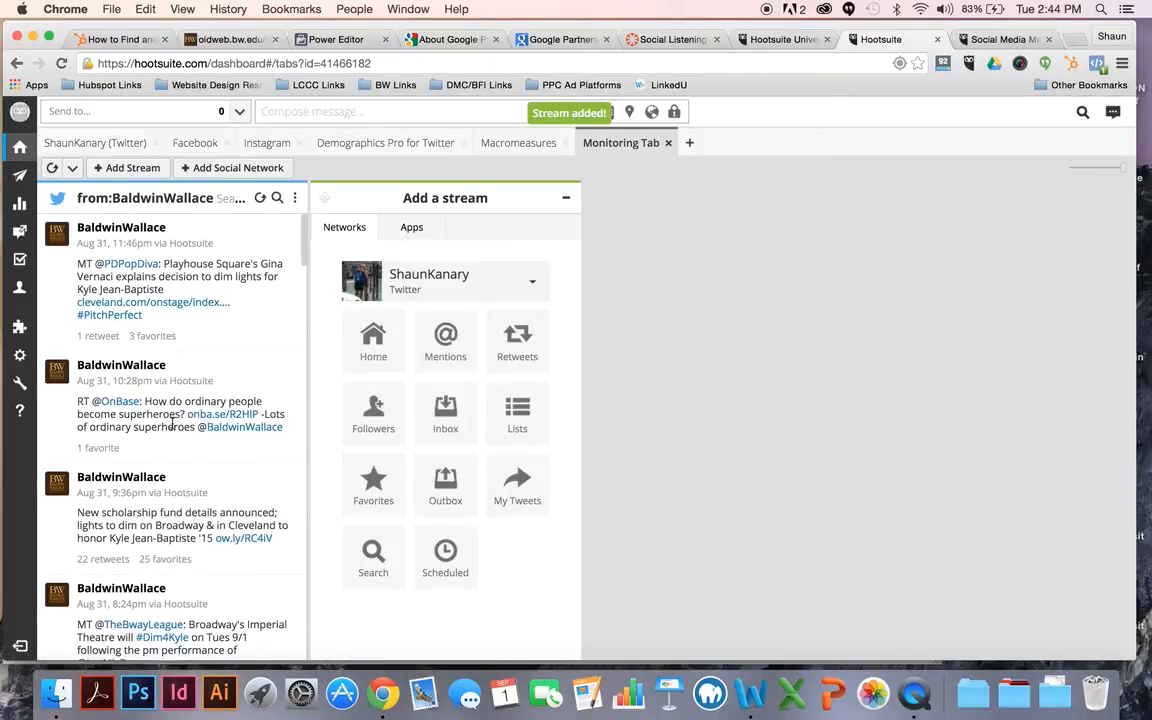
Step: Look through the tweets in the BaldwinWallace stream and reread the assignment's list of required streams
scroll(172, 424, "down", 5)
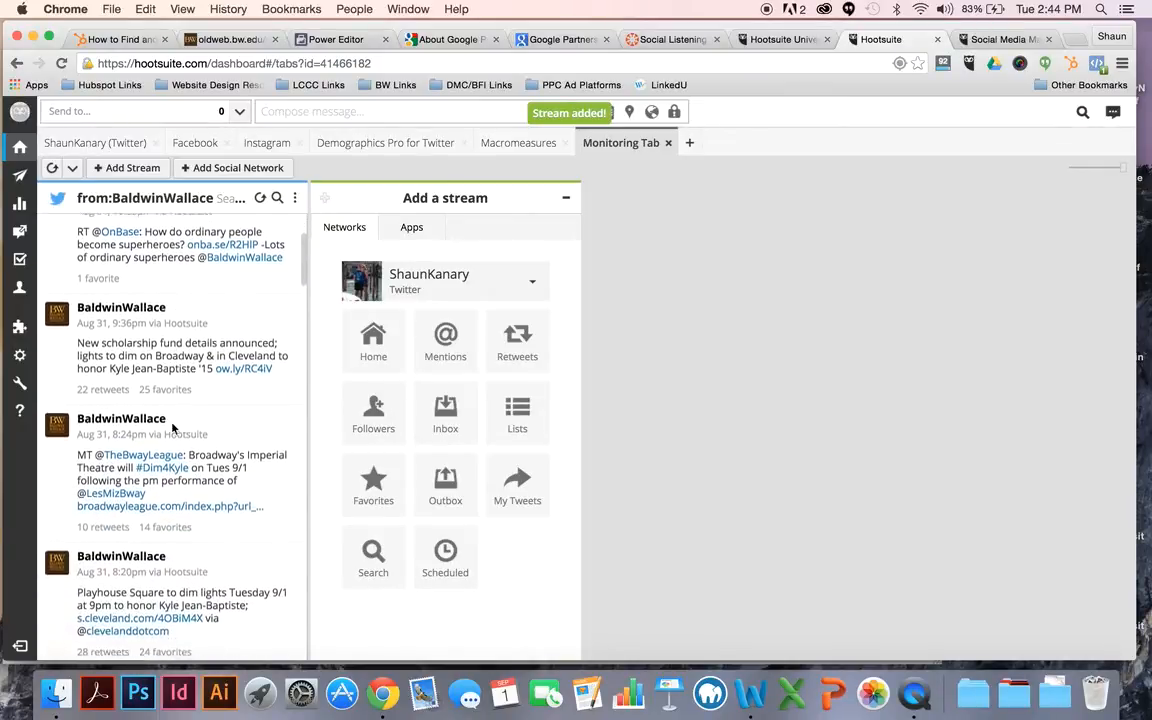
scroll(172, 428, "down", 2)
scroll(172, 426, "up", 6)
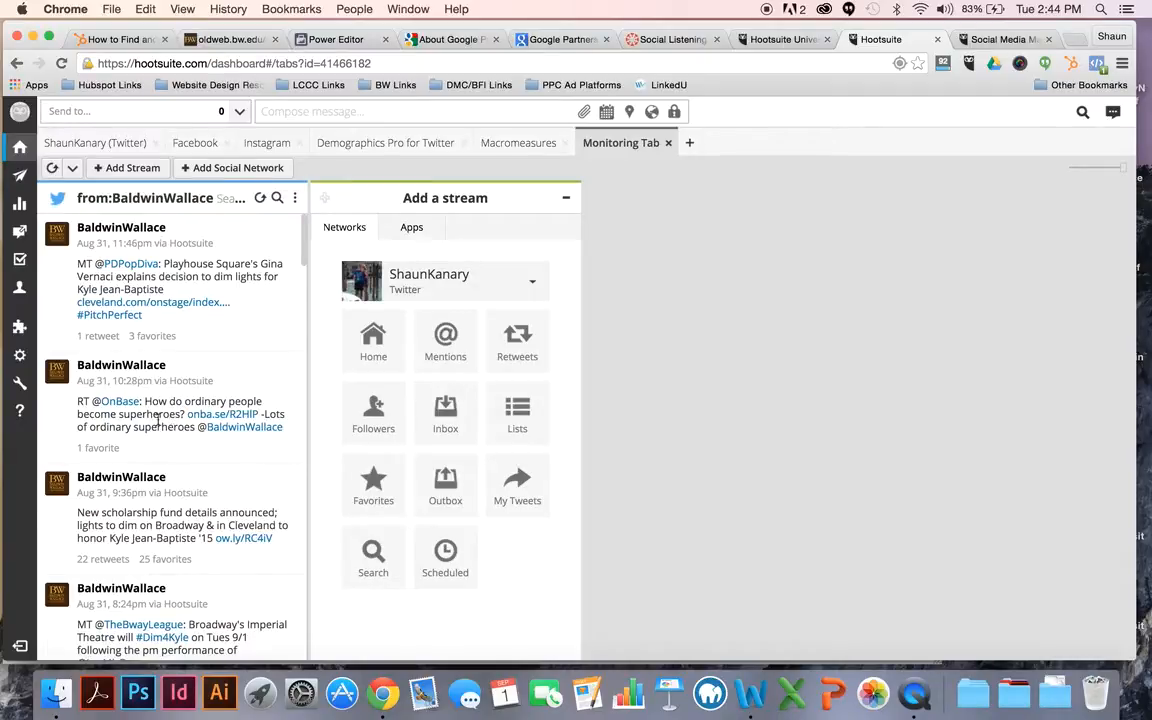
left_click(665, 39)
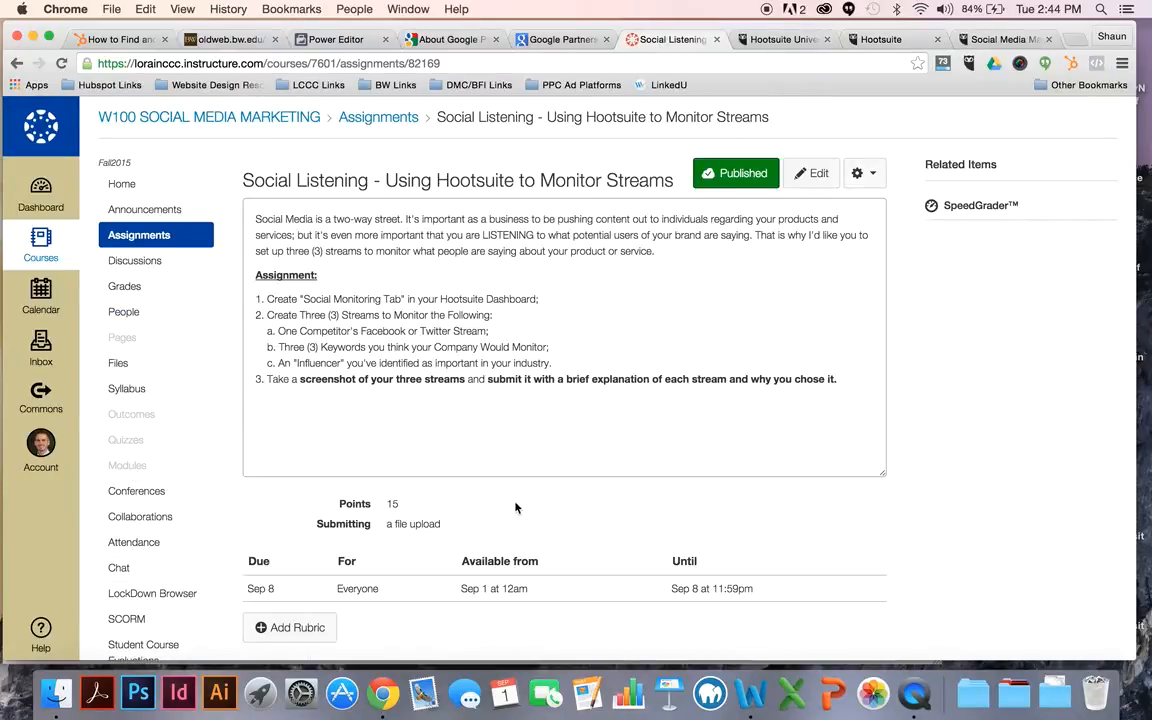
scroll(463, 450, "down", 1)
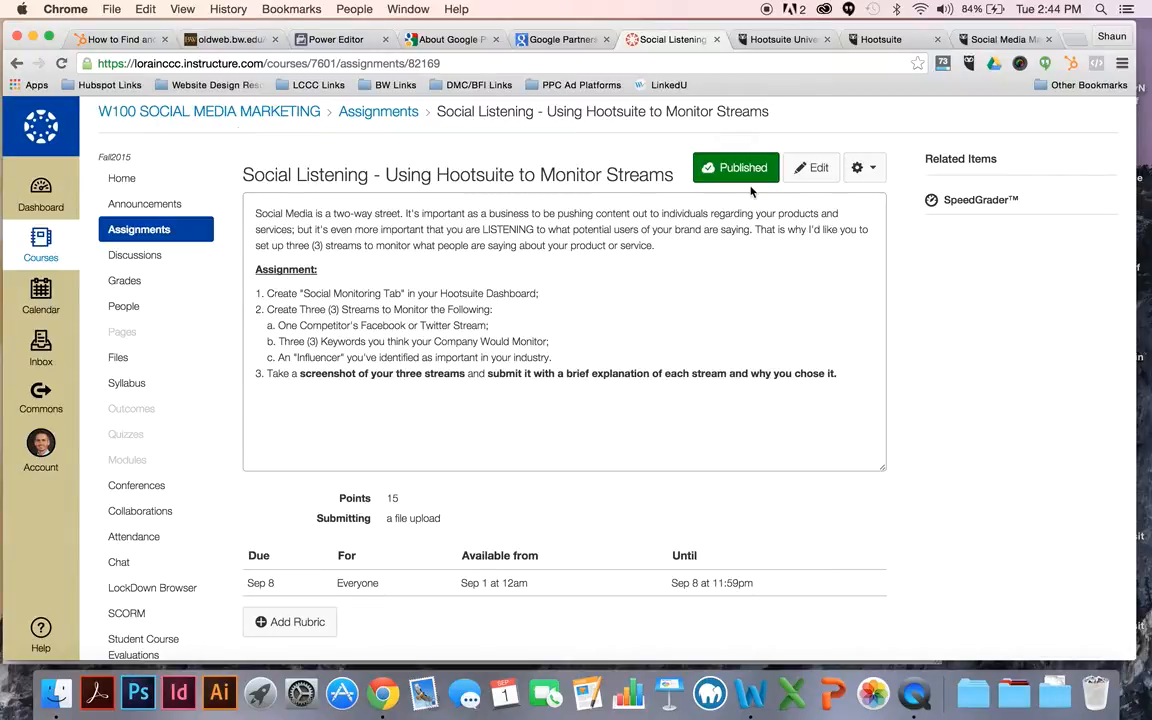
Step: Return to the Hootsuite dashboard, dismiss the inline "Add a stream" box and start a Twitter keyword stream
left_click(878, 40)
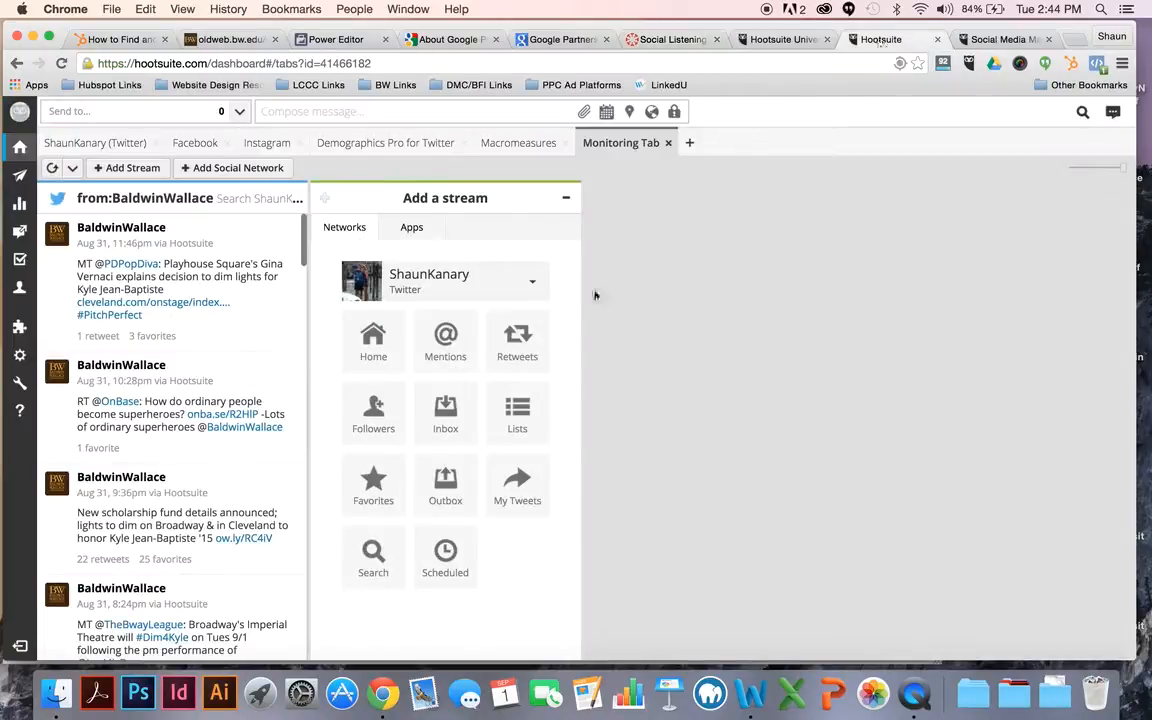
left_click(566, 198)
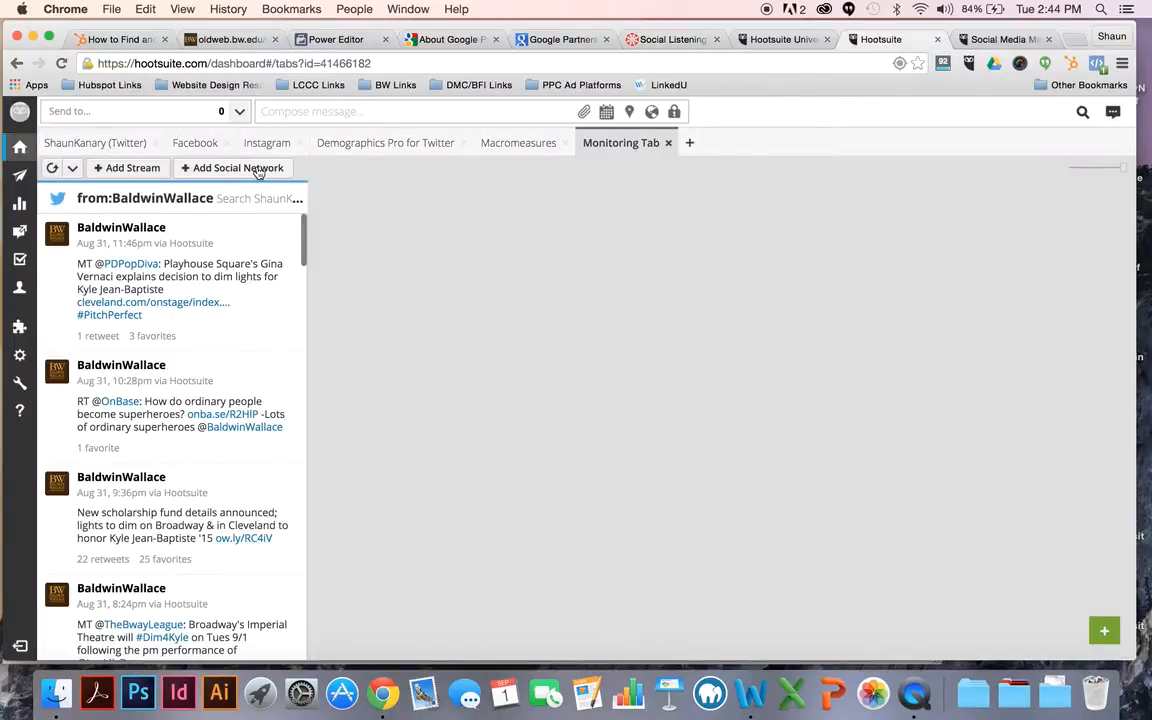
left_click(136, 170)
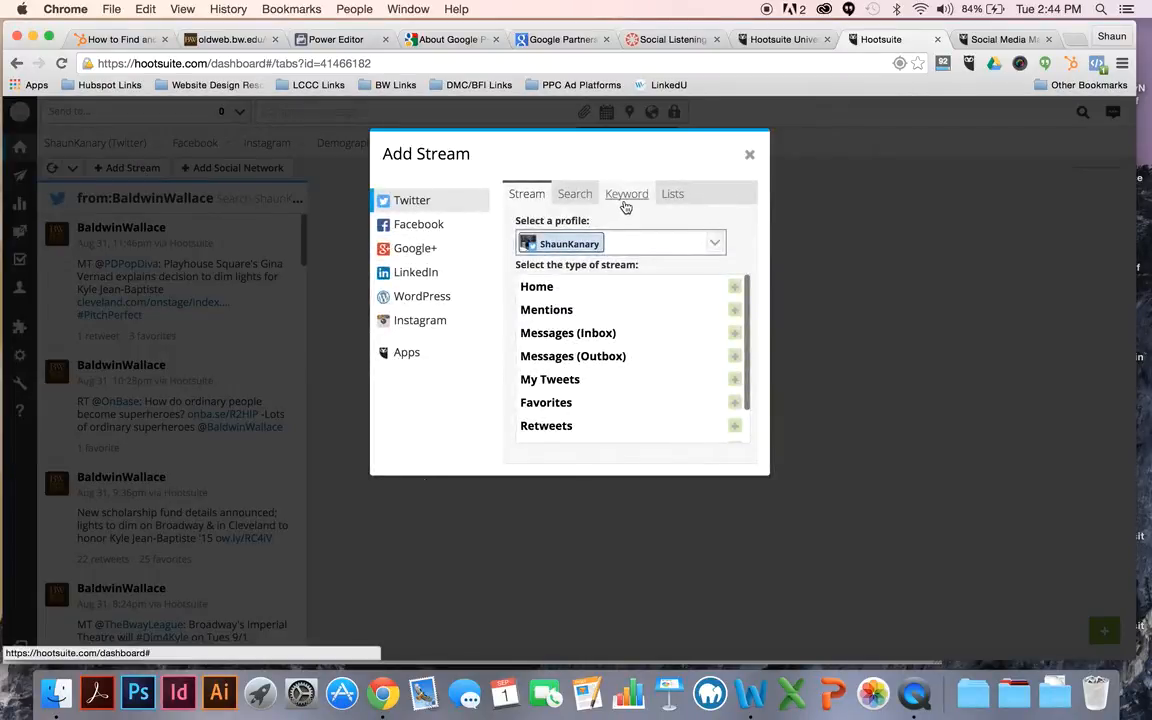
left_click(625, 198)
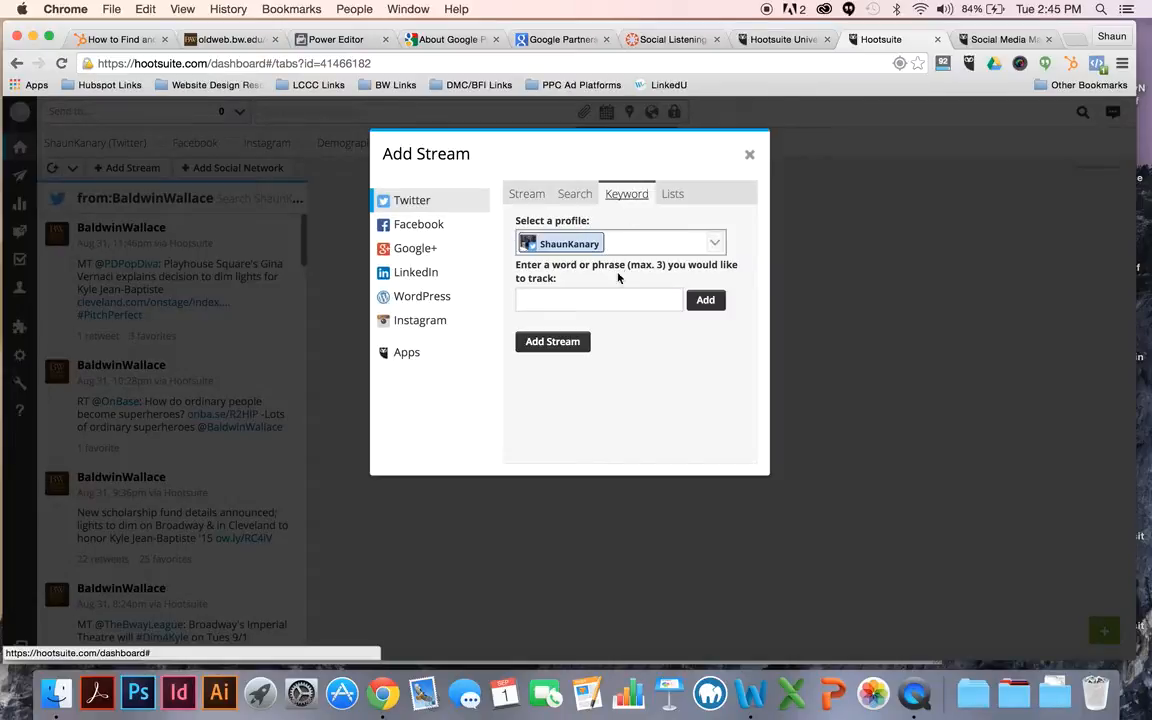
Step: Add "Lorain Community College" as the first phrase the keyword stream tracks
left_click(597, 298)
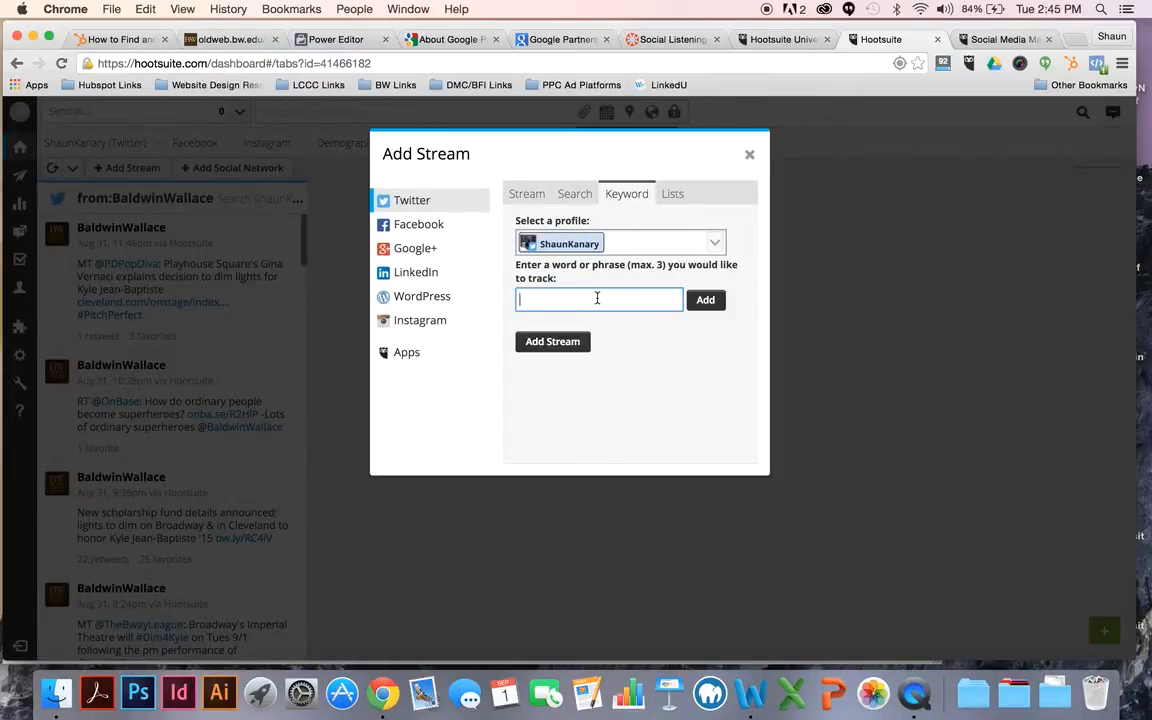
type("LorainCommu")
key("BackSpace")
key("BackSpace")
key("BackSpace")
key("BackSpace")
key("BackSpace")
type("Community College")
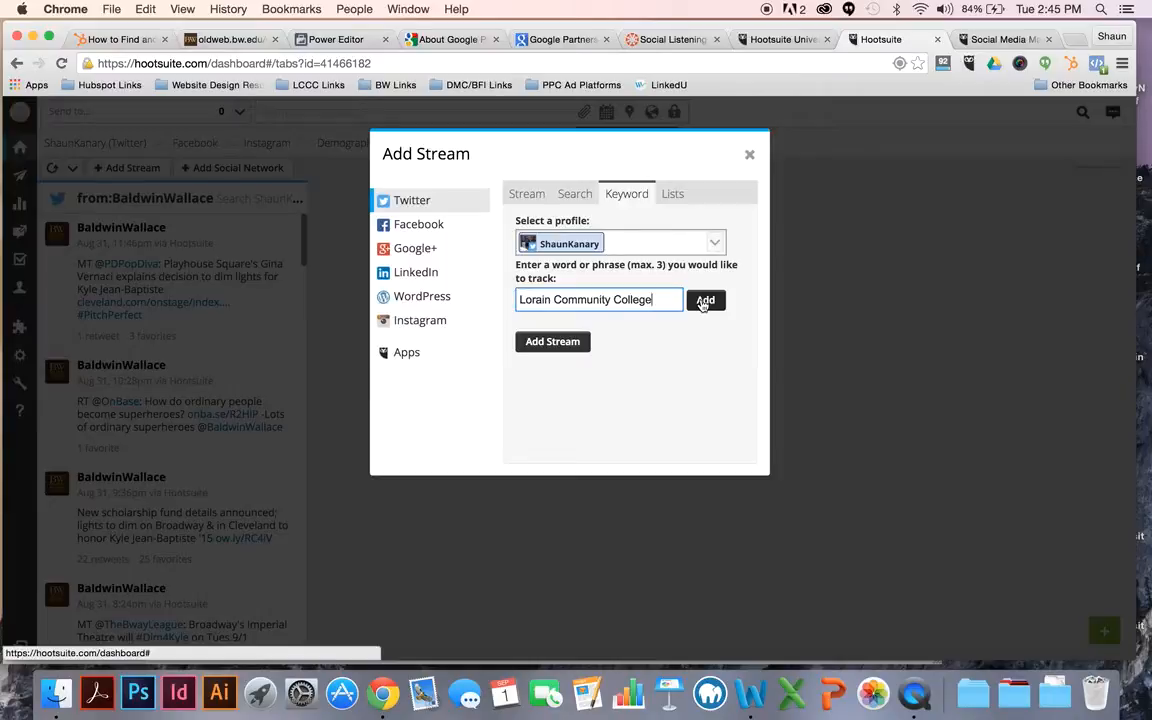
left_click(703, 301)
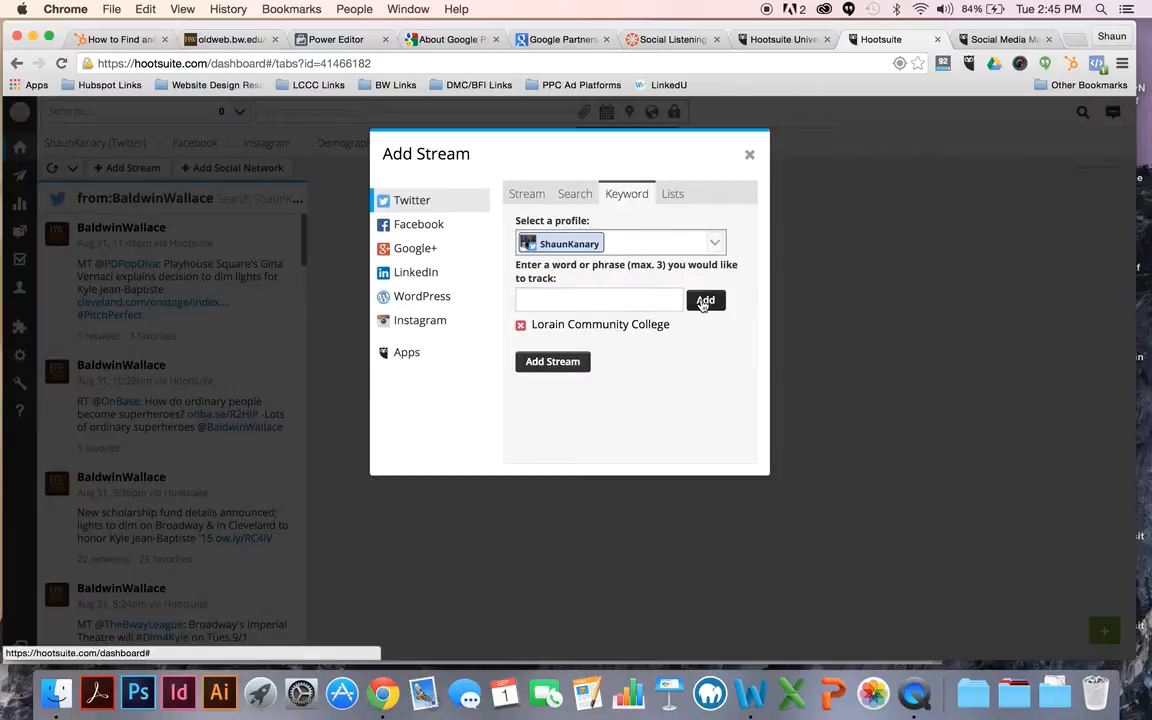
Step: Add the single word "College" as the second tracked keyword
left_click(569, 302)
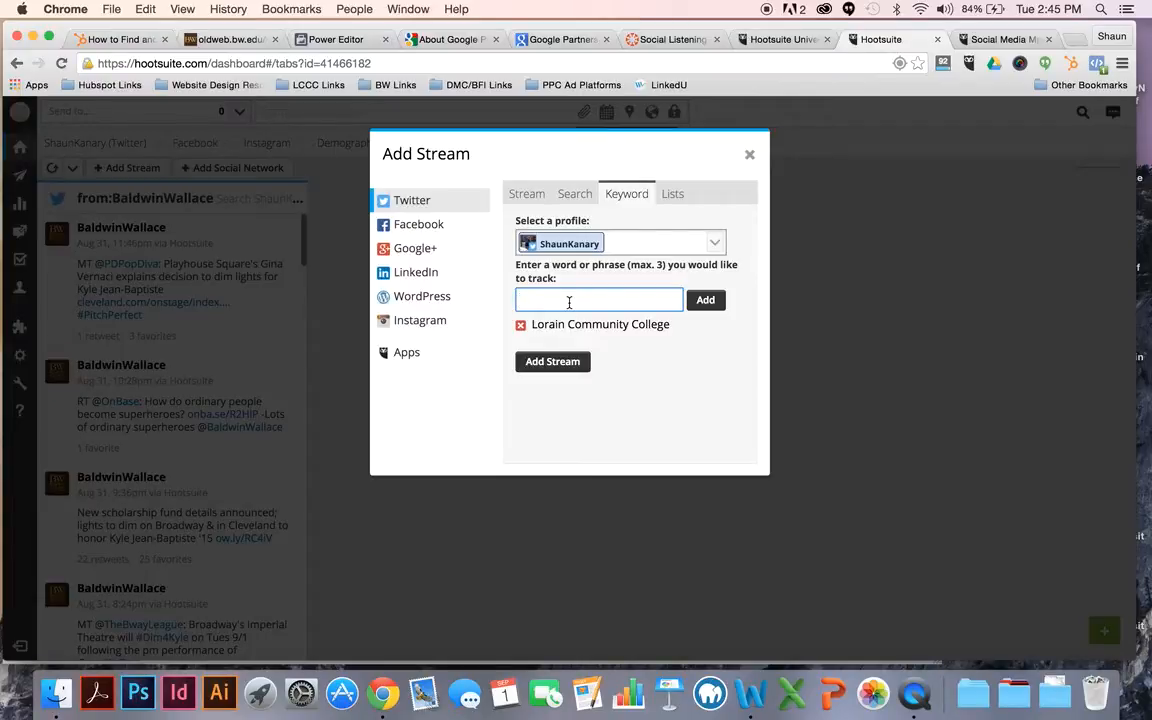
type("collegeC")
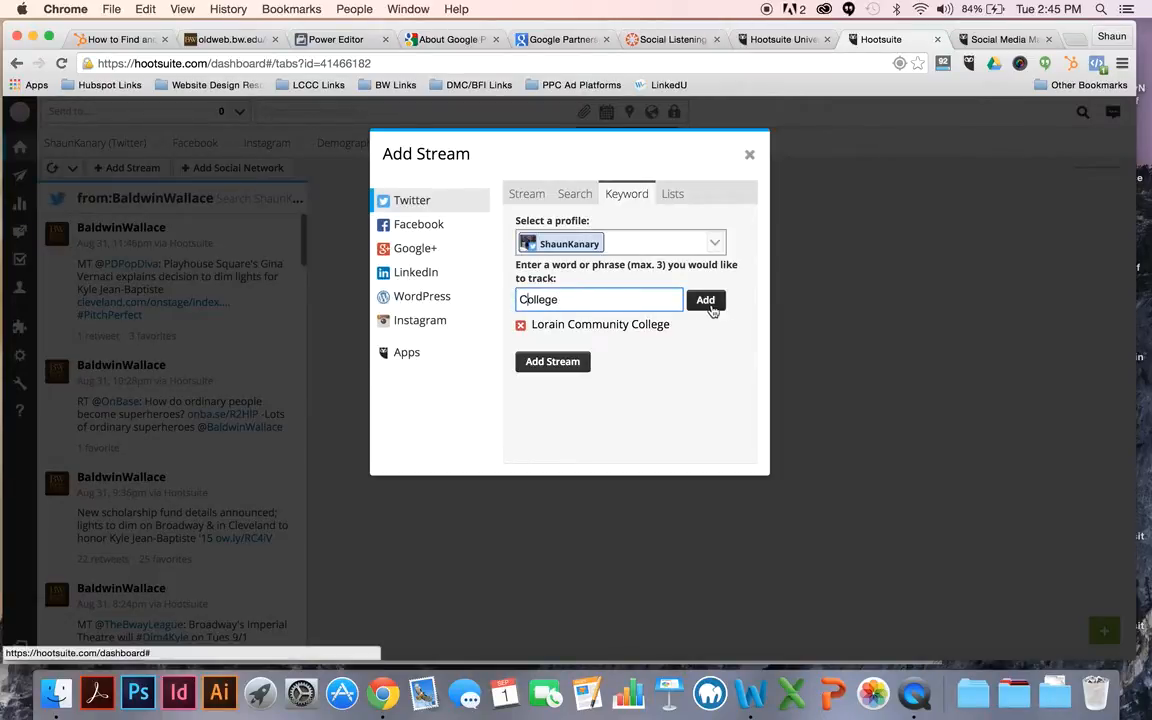
left_click(707, 307)
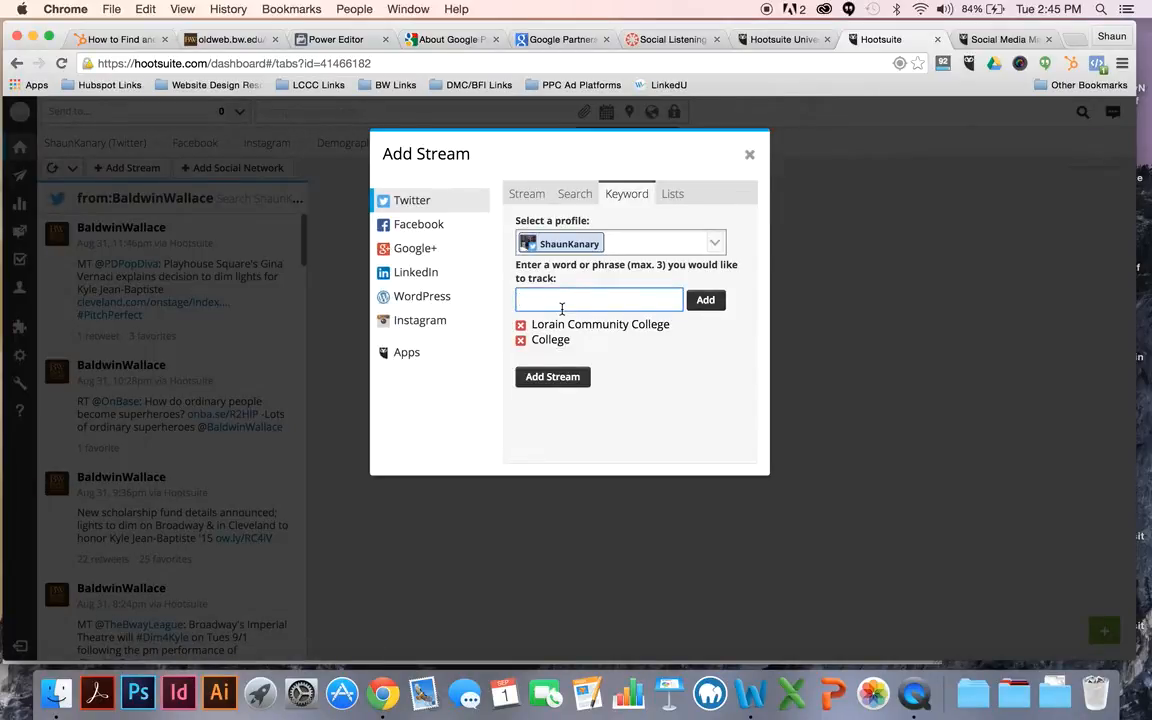
Step: Try Business College without quotation marks as the third tracked keyword and remove it from the list
type("Business College")
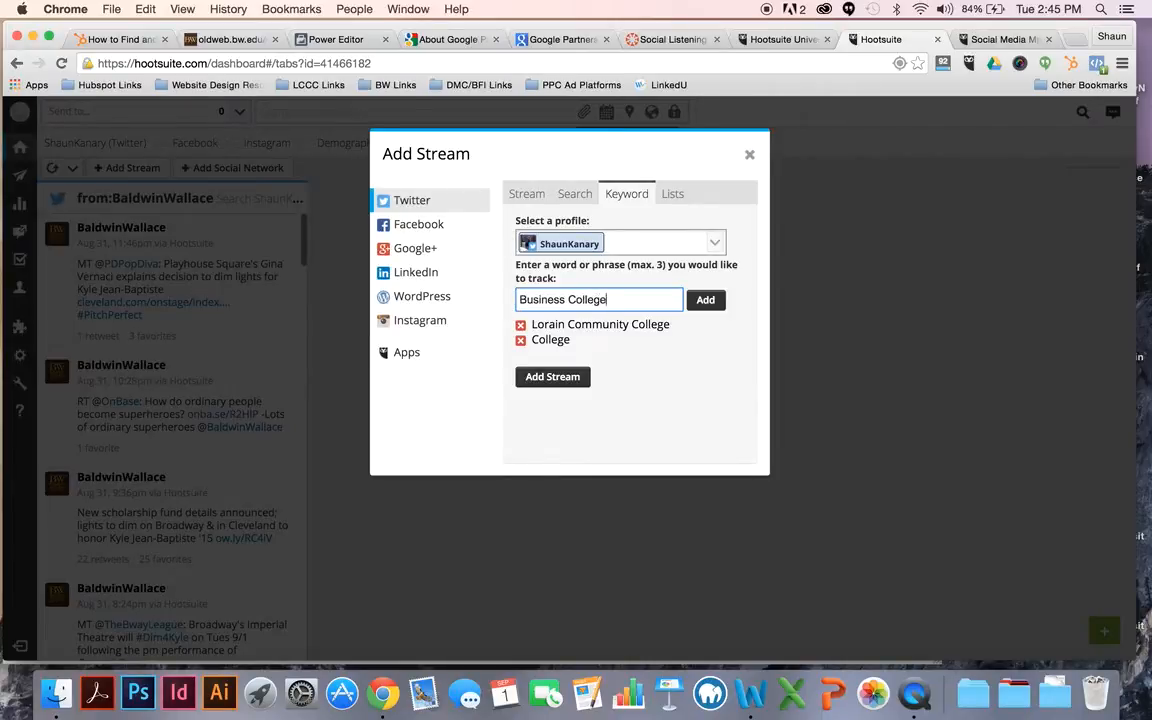
left_click(705, 300)
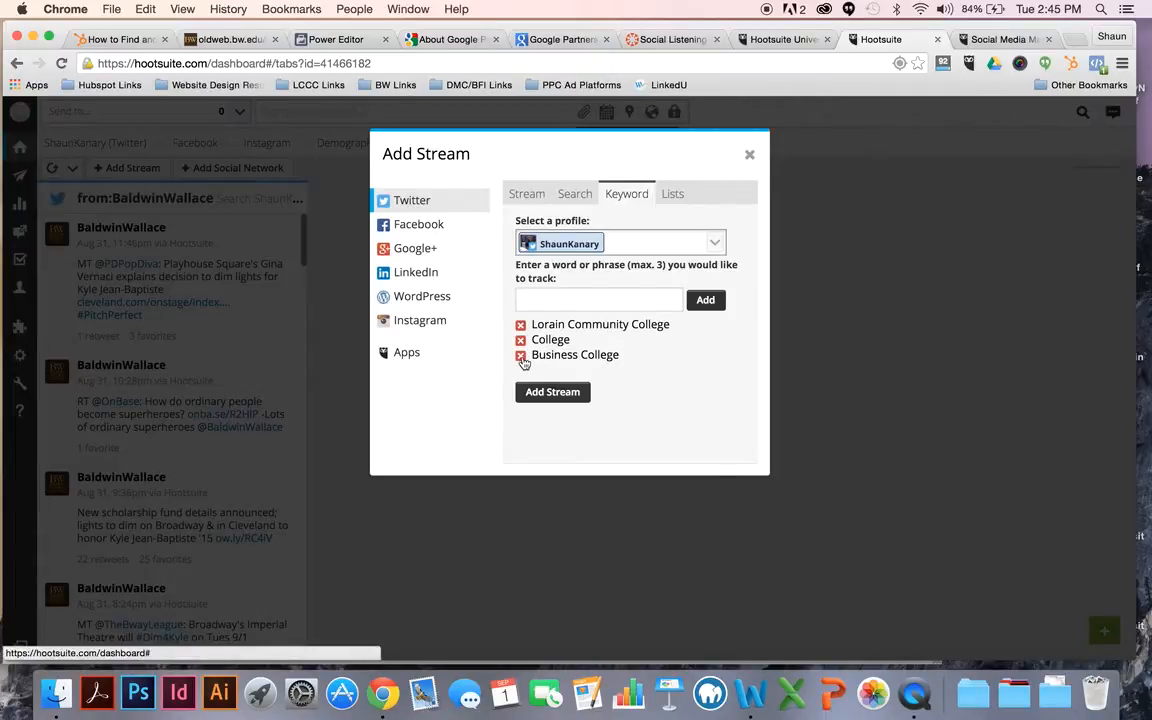
left_click(521, 356)
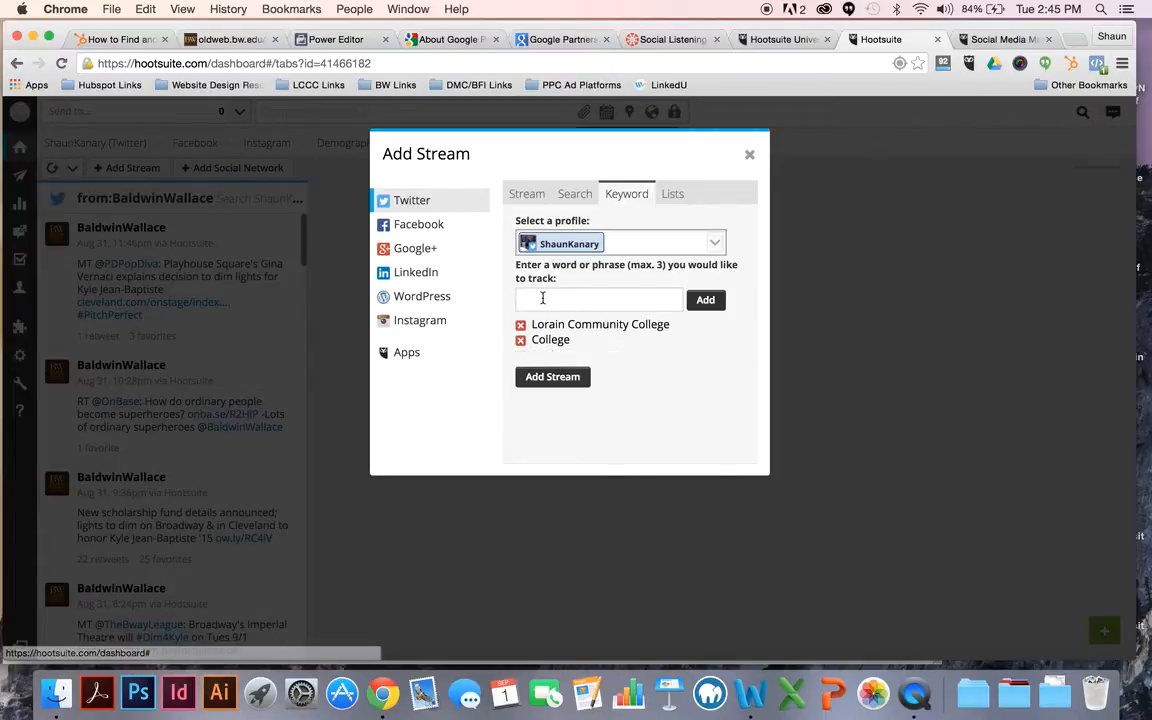
Step: Add the exact phrase "Business College", enclosed in quotation marks, to the tracked keywords
left_click(541, 298)
type("\"")
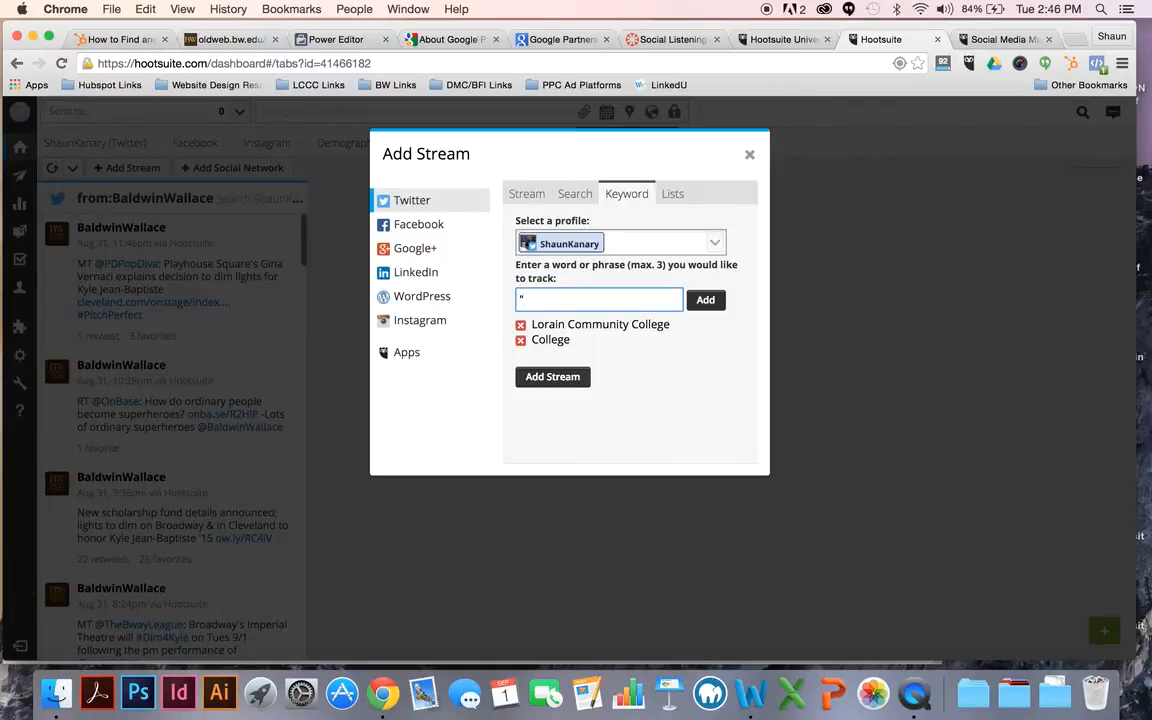
type("Business College\"")
left_click(706, 301)
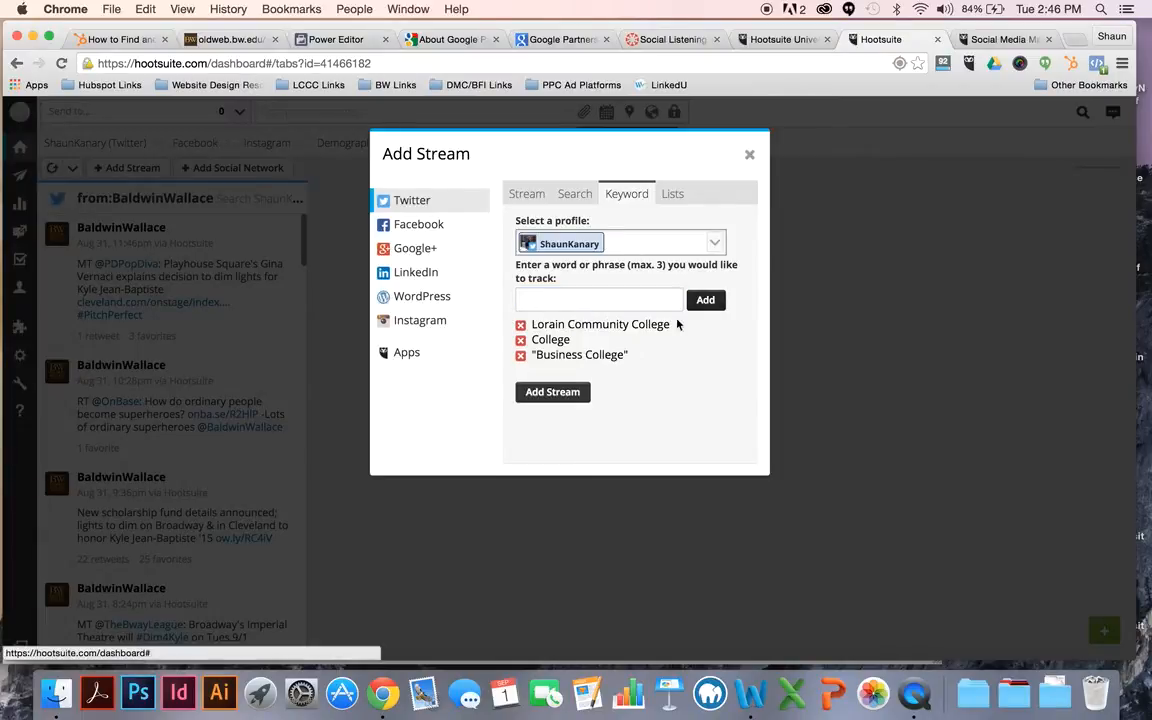
Step: Replace the College keyword with "LCCC" in quotation marks and add the keyword stream to the Monitoring Tab
left_click(520, 340)
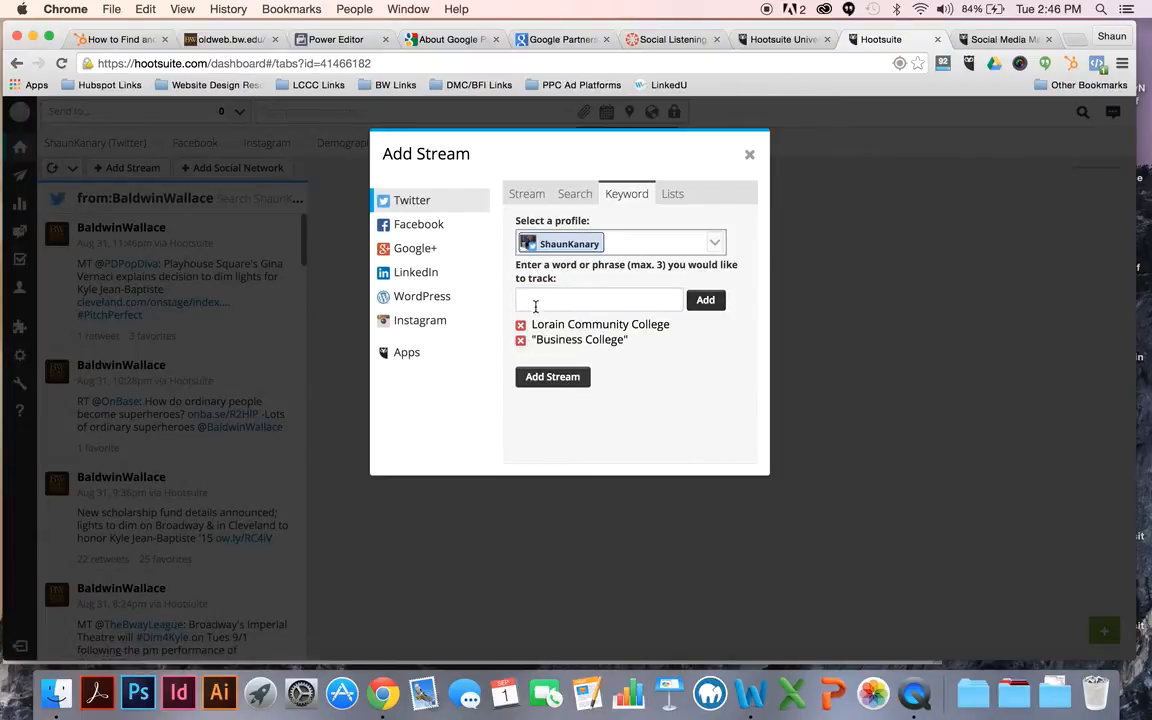
left_click(538, 301)
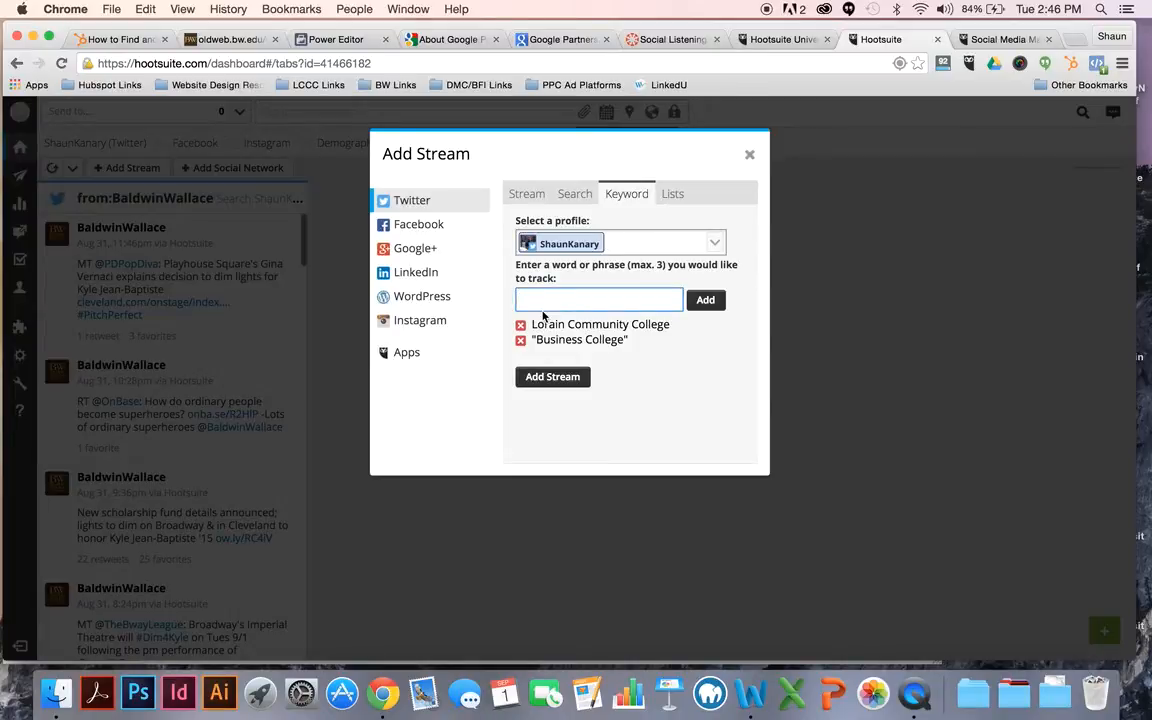
type("LCCC\"")
left_click(517, 302)
type("\"")
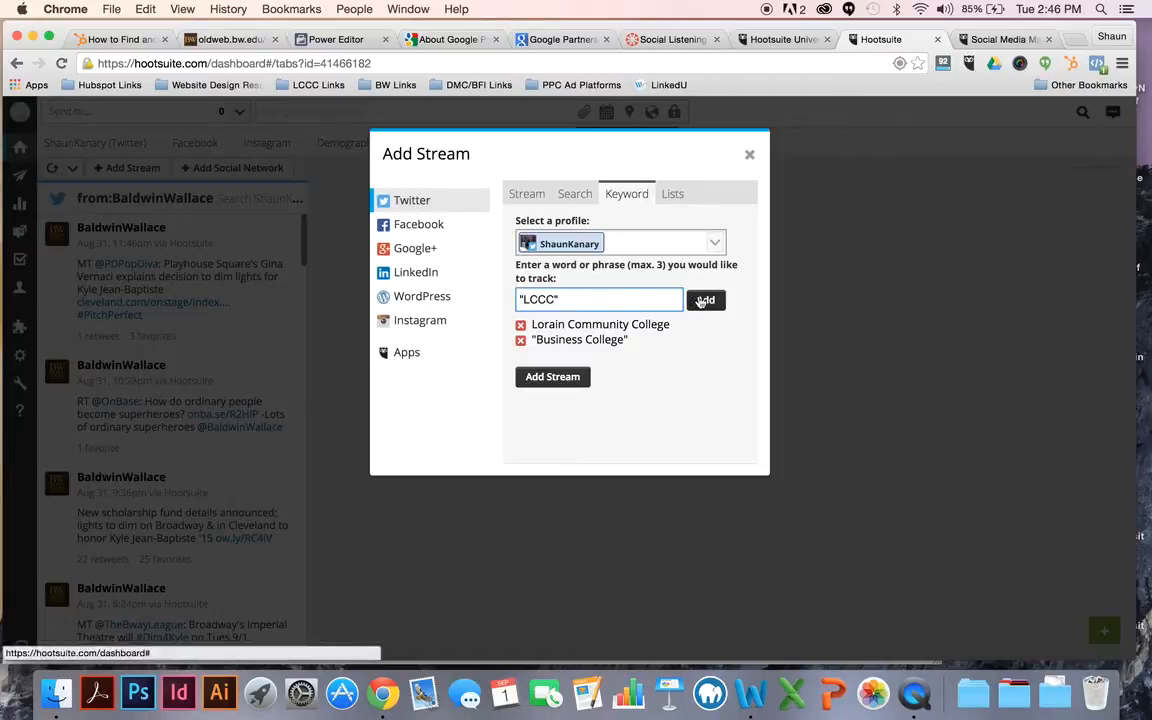
left_click(703, 300)
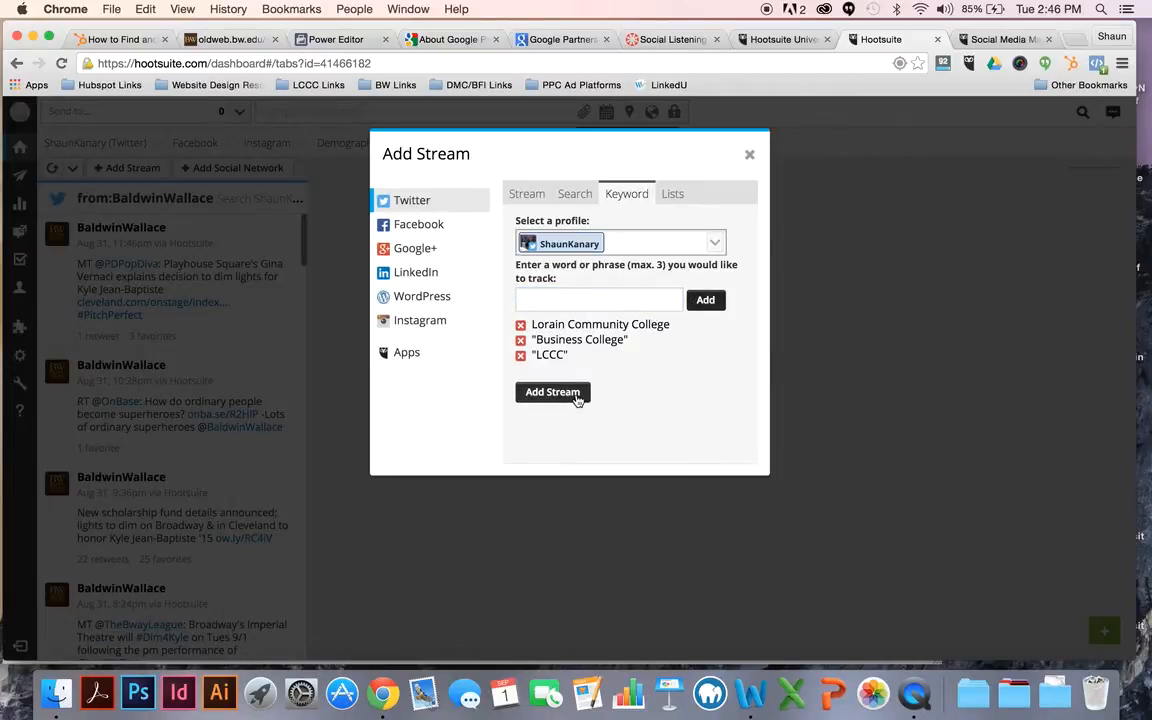
left_click(574, 395)
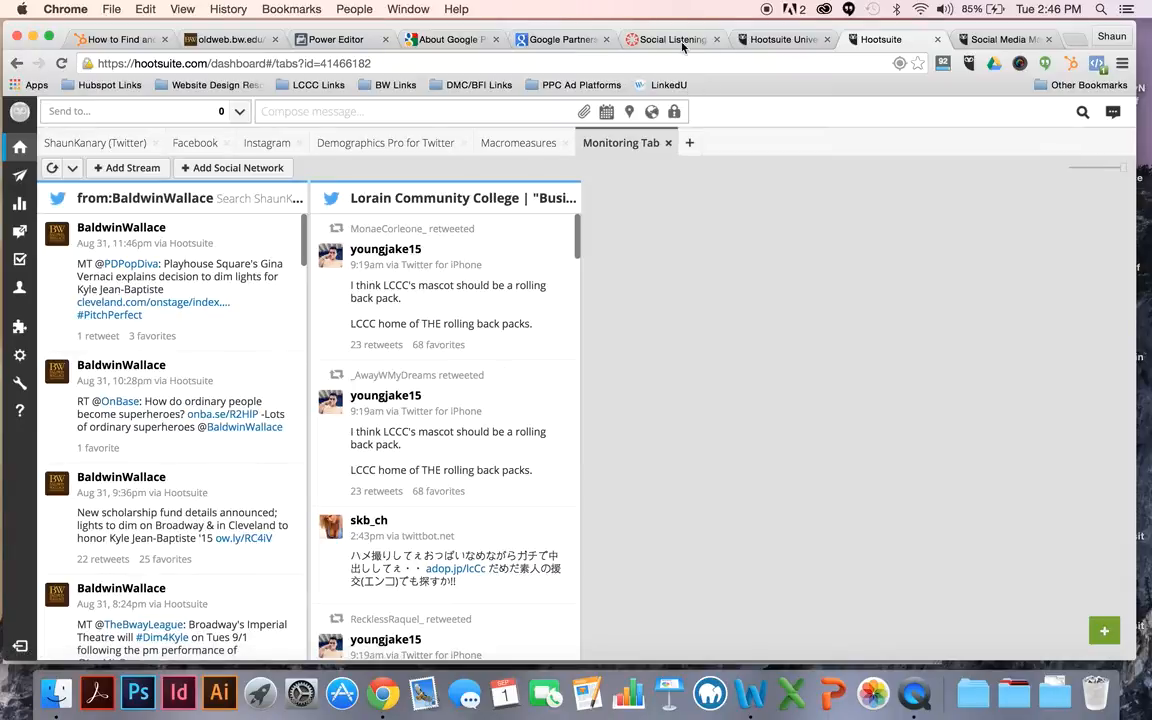
Step: Check the assignment's influencer stream requirement, and start a new Twitter search stream in Hootsuite with the query examples shown
left_click(655, 39)
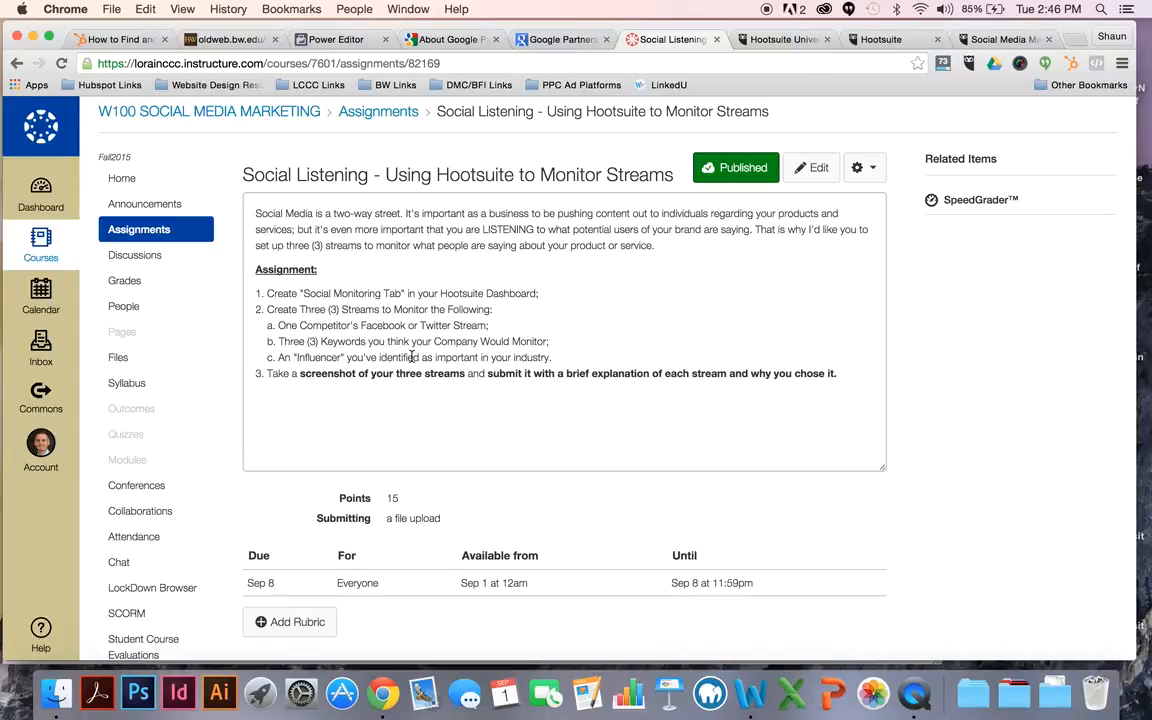
left_click(885, 39)
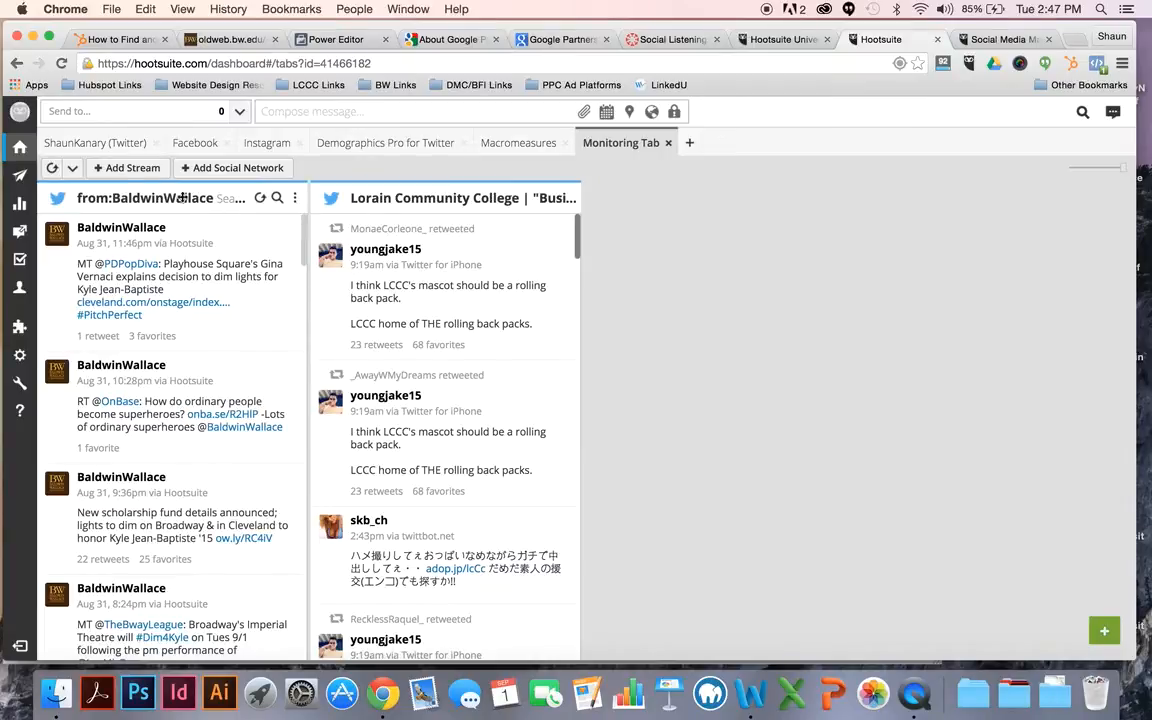
left_click(140, 167)
left_click(597, 243)
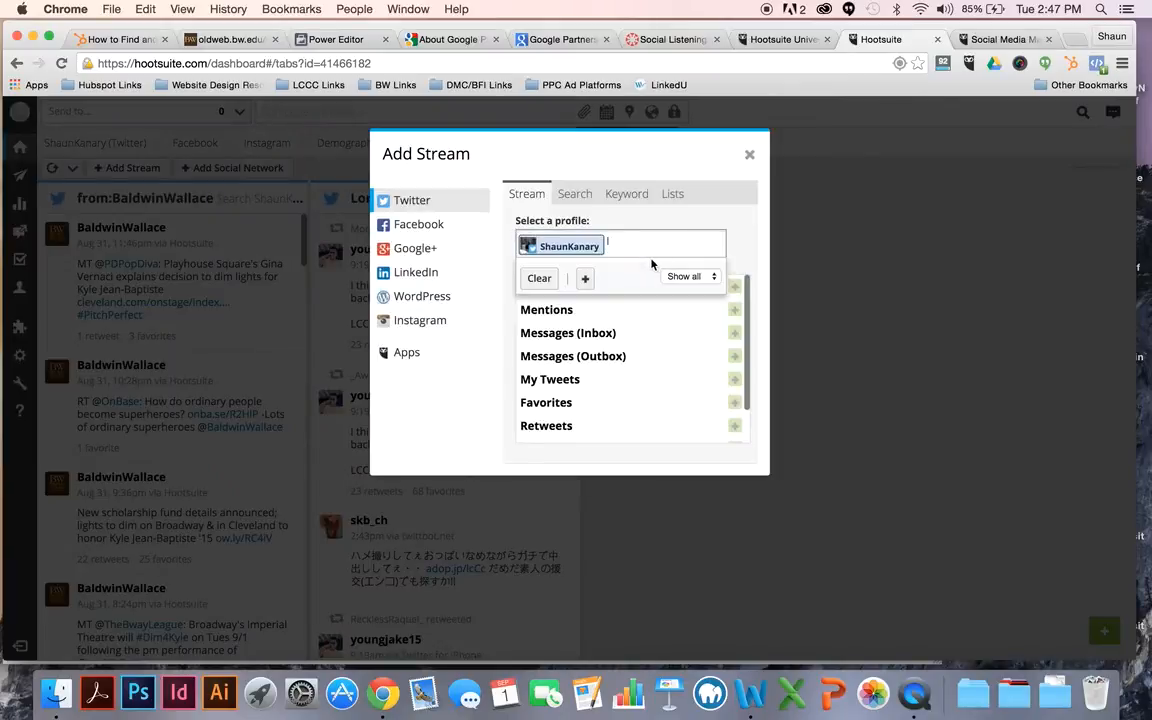
left_click(583, 200)
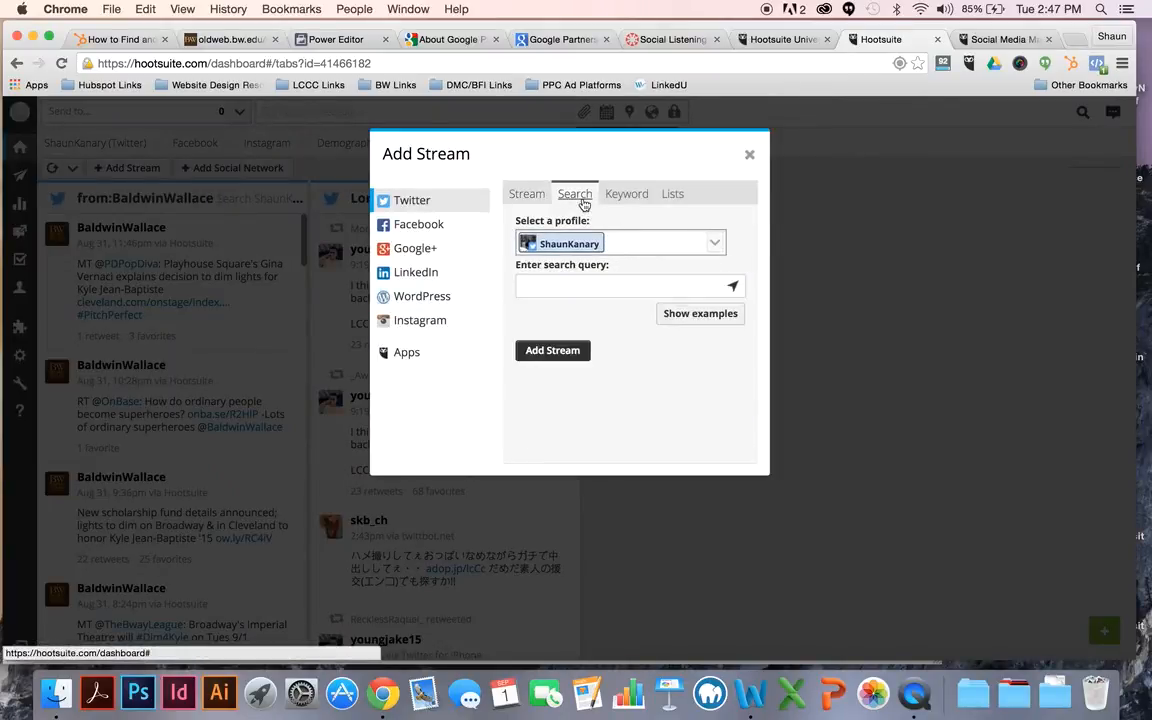
left_click(731, 290)
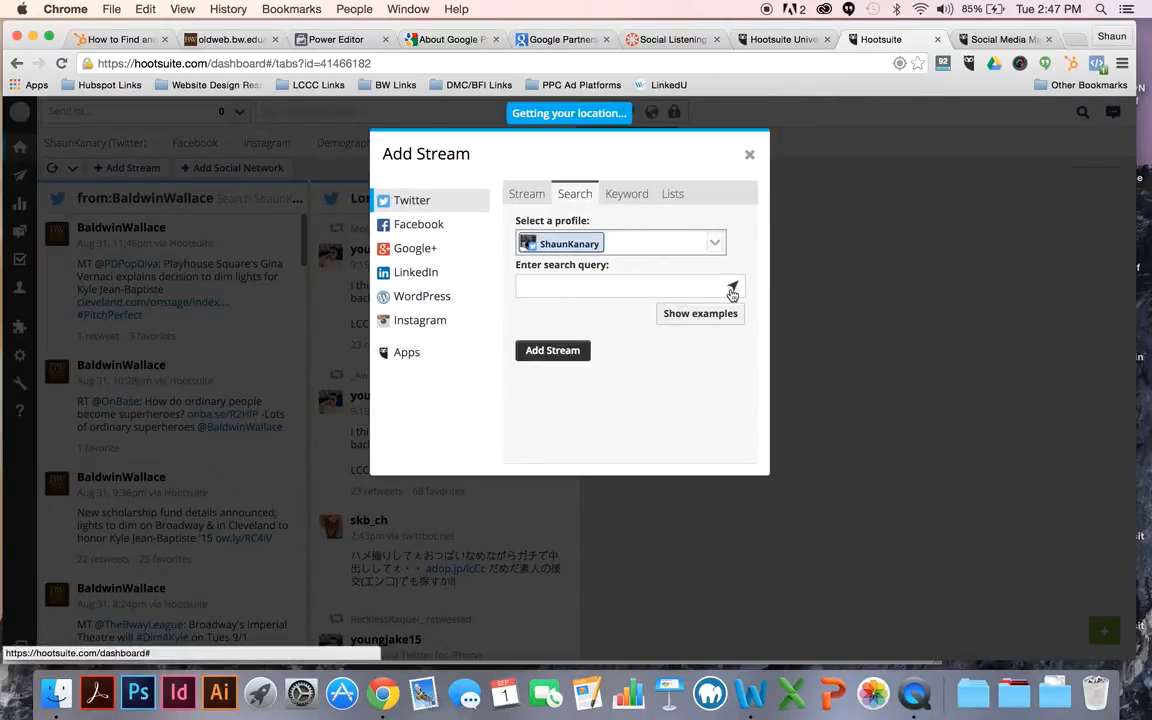
left_click(718, 316)
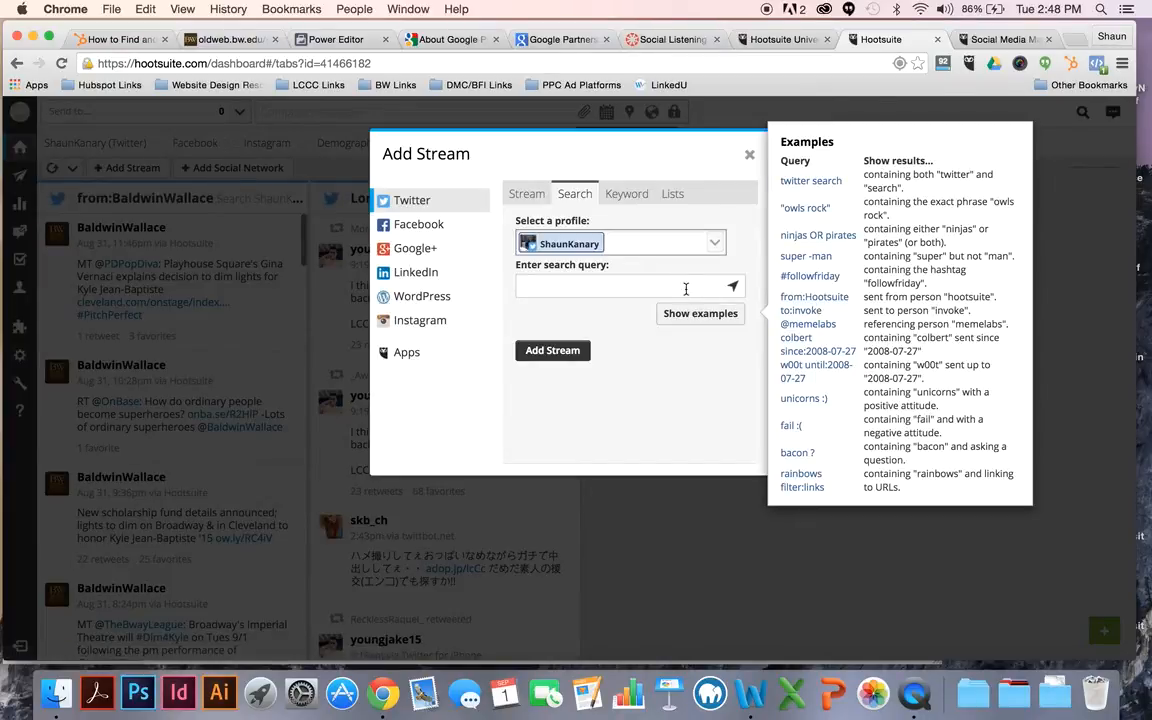
Step: Search Google for "twitter us news and world report", replacing the Hootsuite products page
left_click(996, 40)
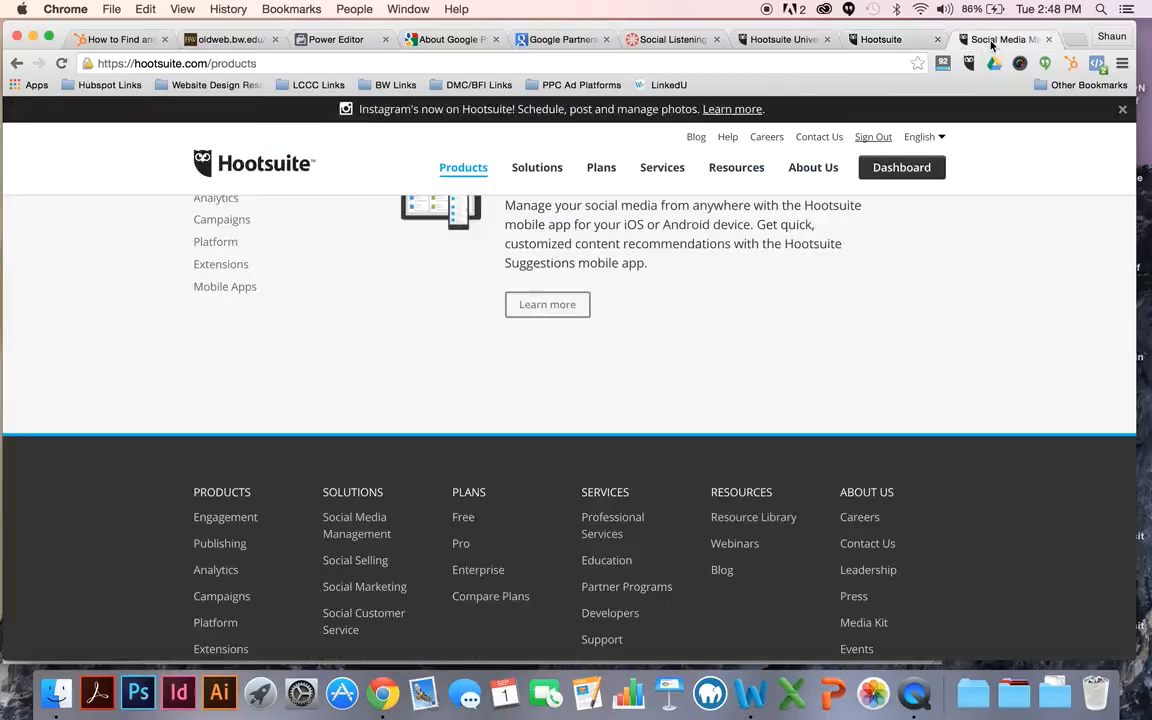
left_click(776, 68)
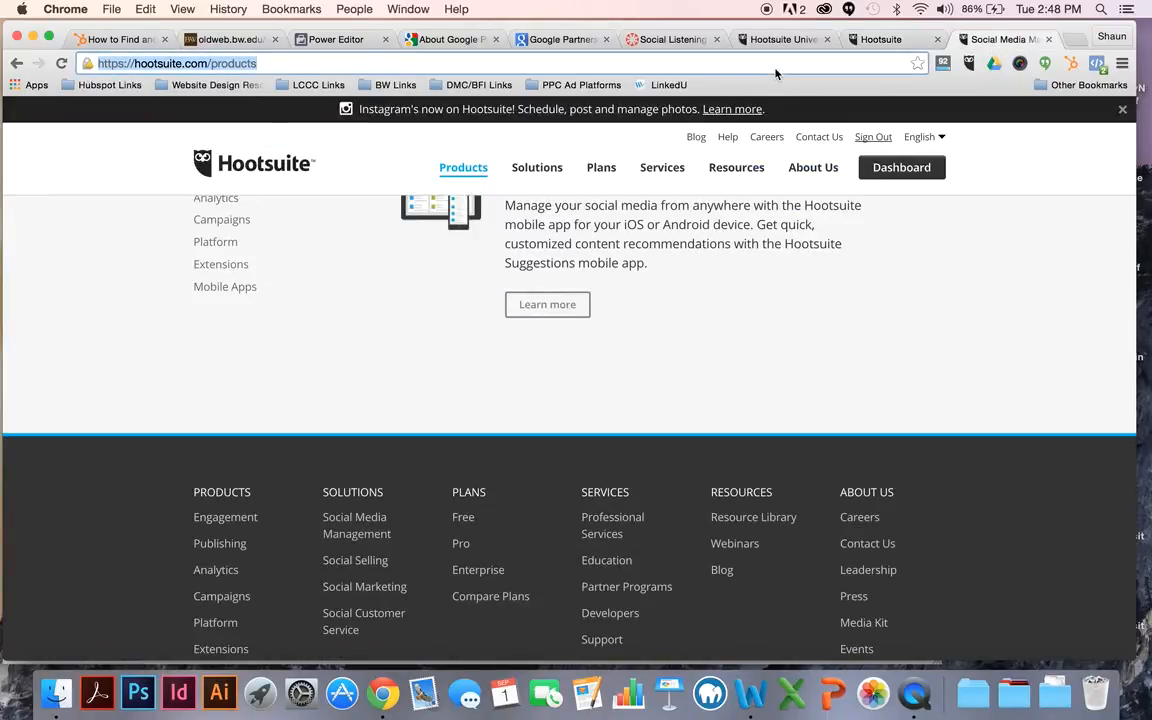
type("twitter us")
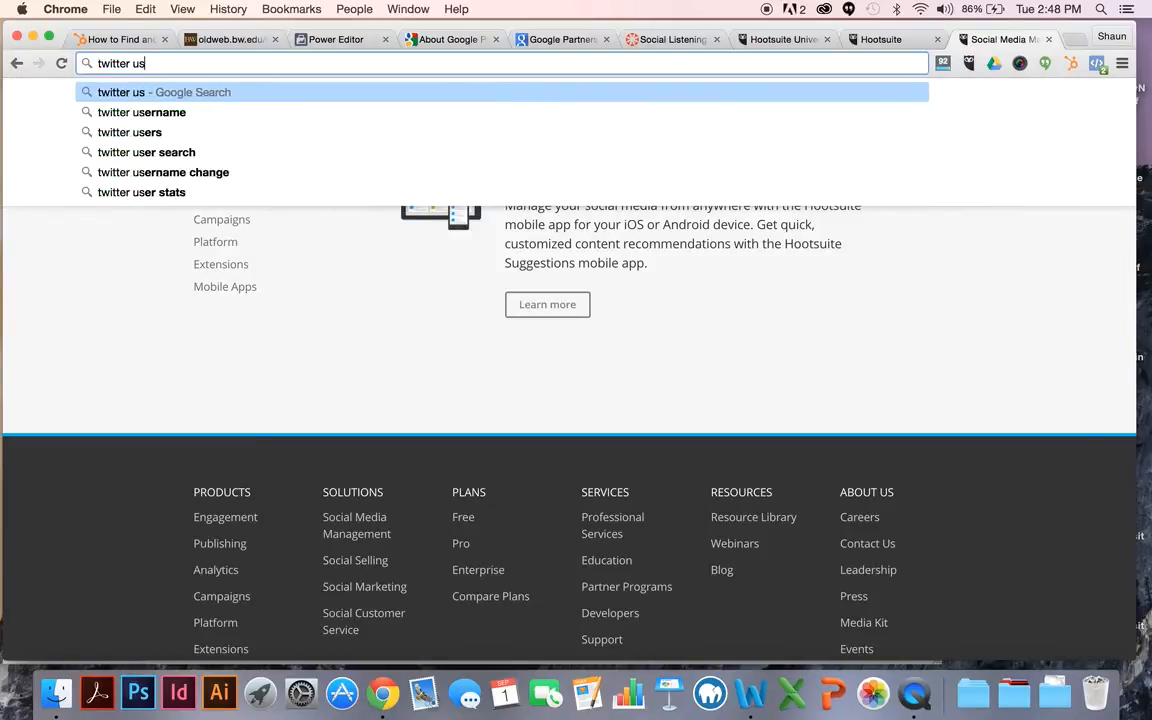
type(" news wo")
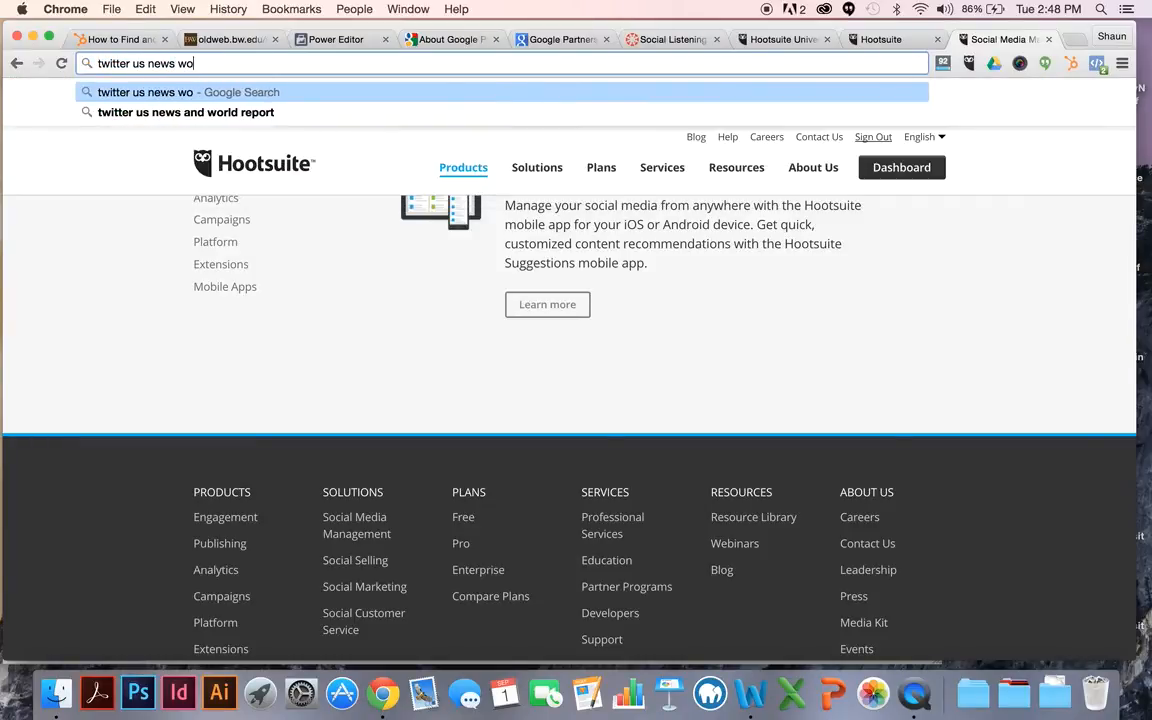
key("Down")
key("Return")
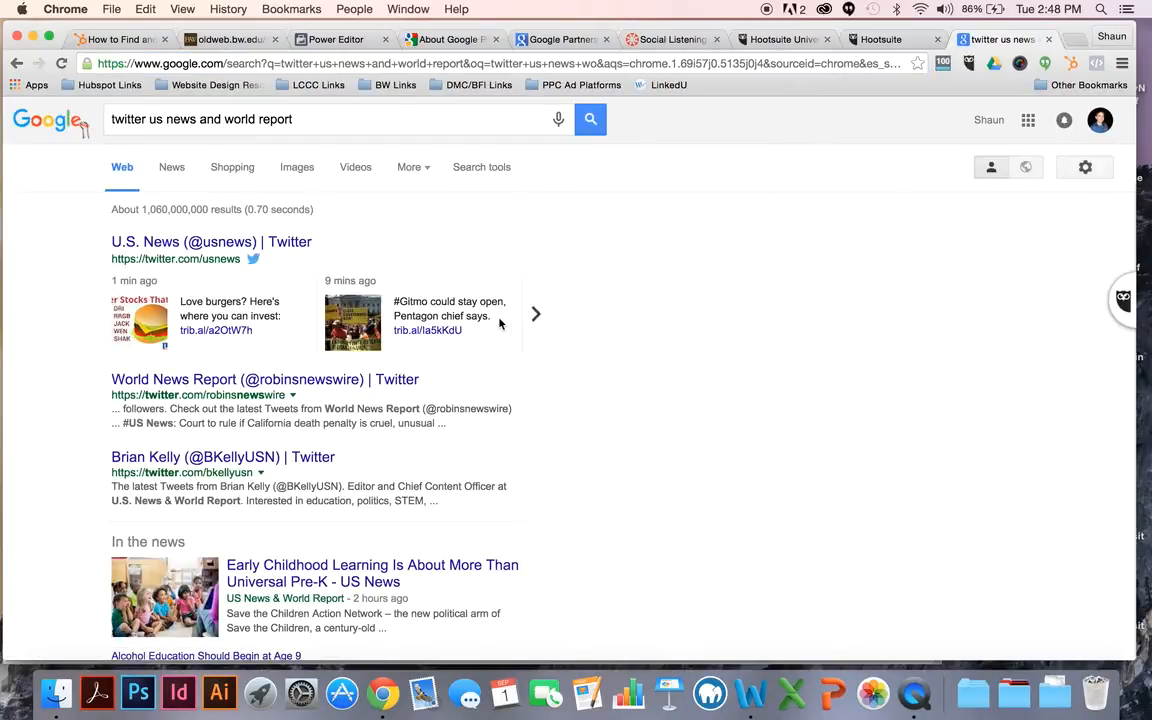
Step: Refine the Google search to "twitter us news and world report college rankings"
left_click(303, 118)
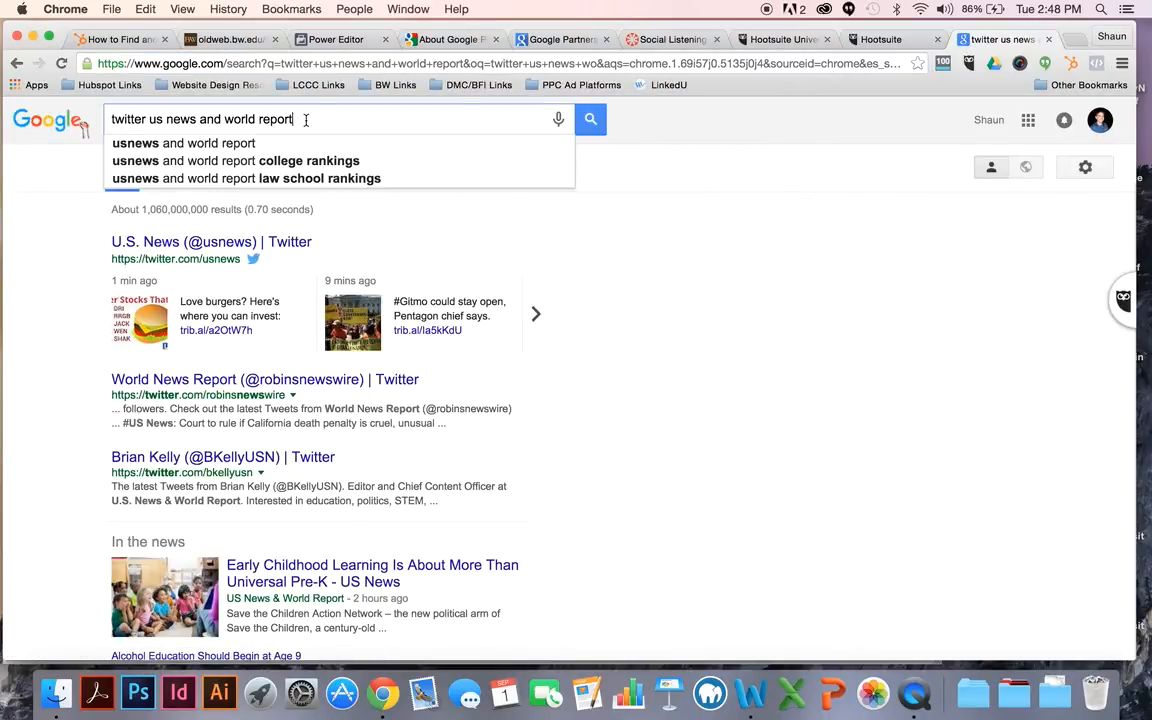
type("colle")
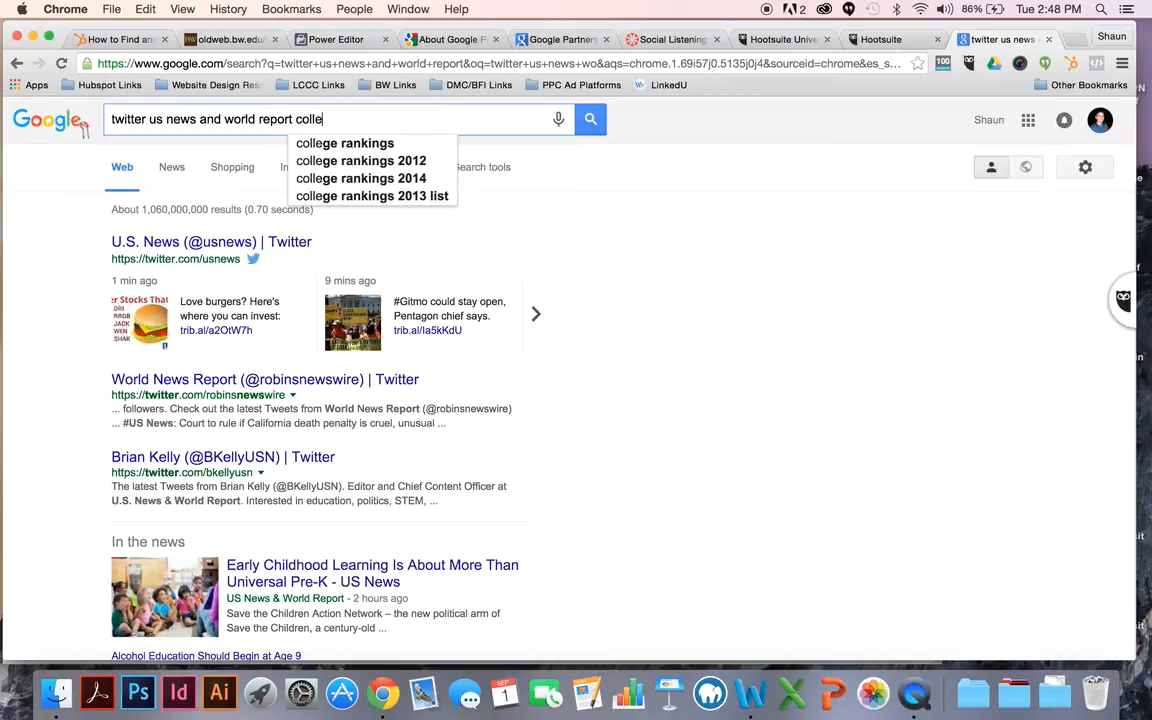
left_click(345, 143)
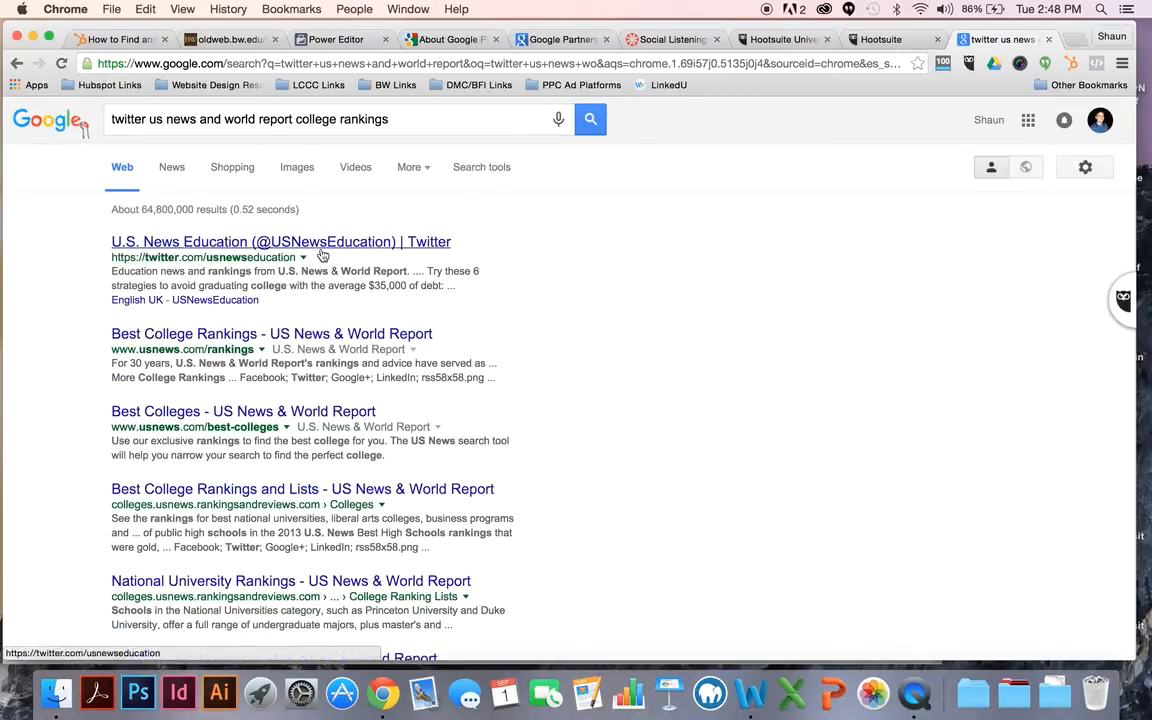
Step: Open the U.S. News Education Twitter profile and copy its handle, USNewsEducation, without the @ sign
left_click(321, 250)
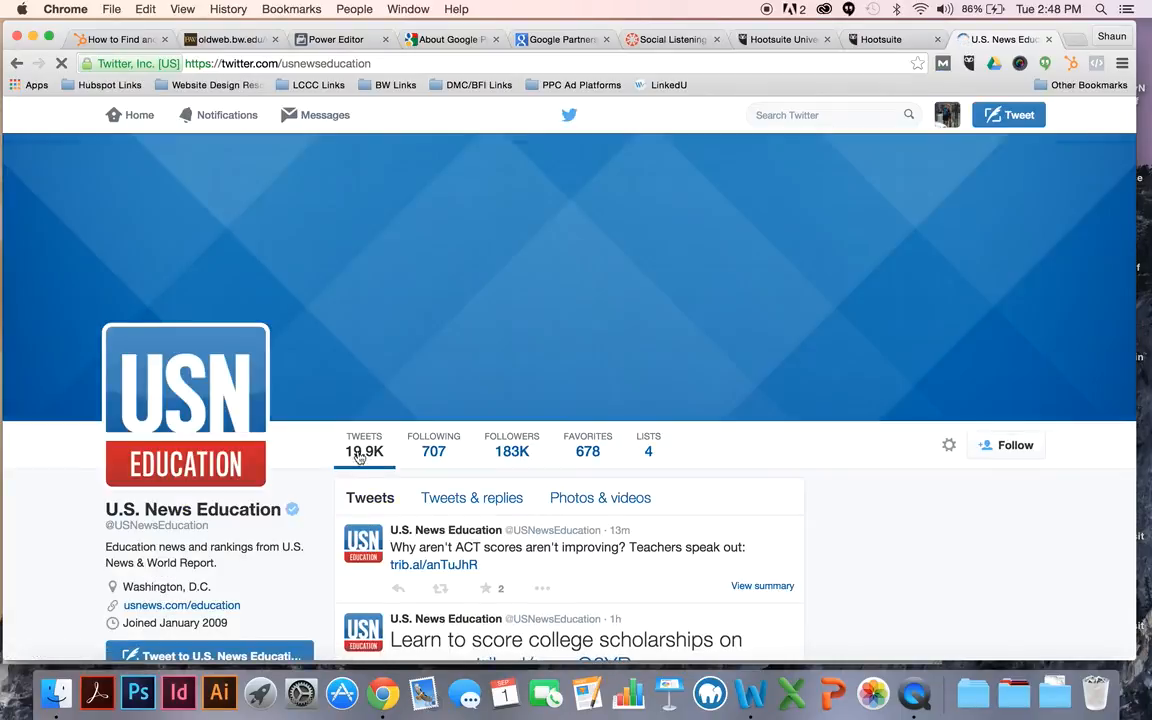
scroll(348, 469, "down", 1)
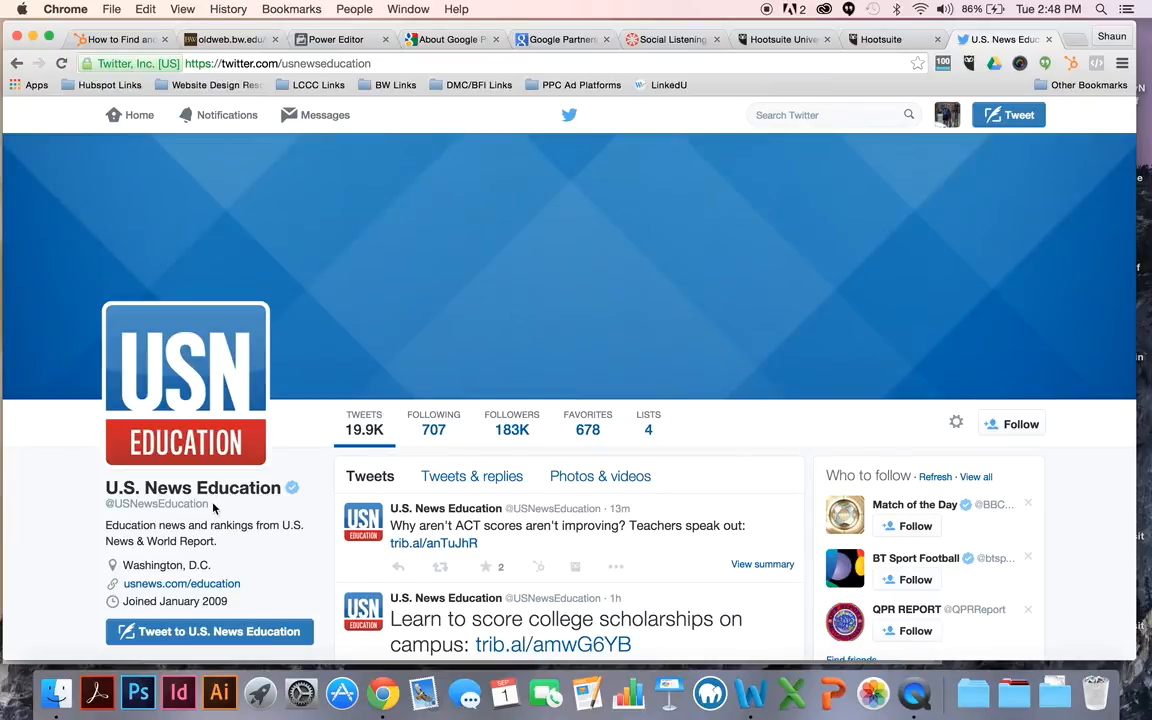
left_click_drag(209, 504, 120, 512)
key("super+c")
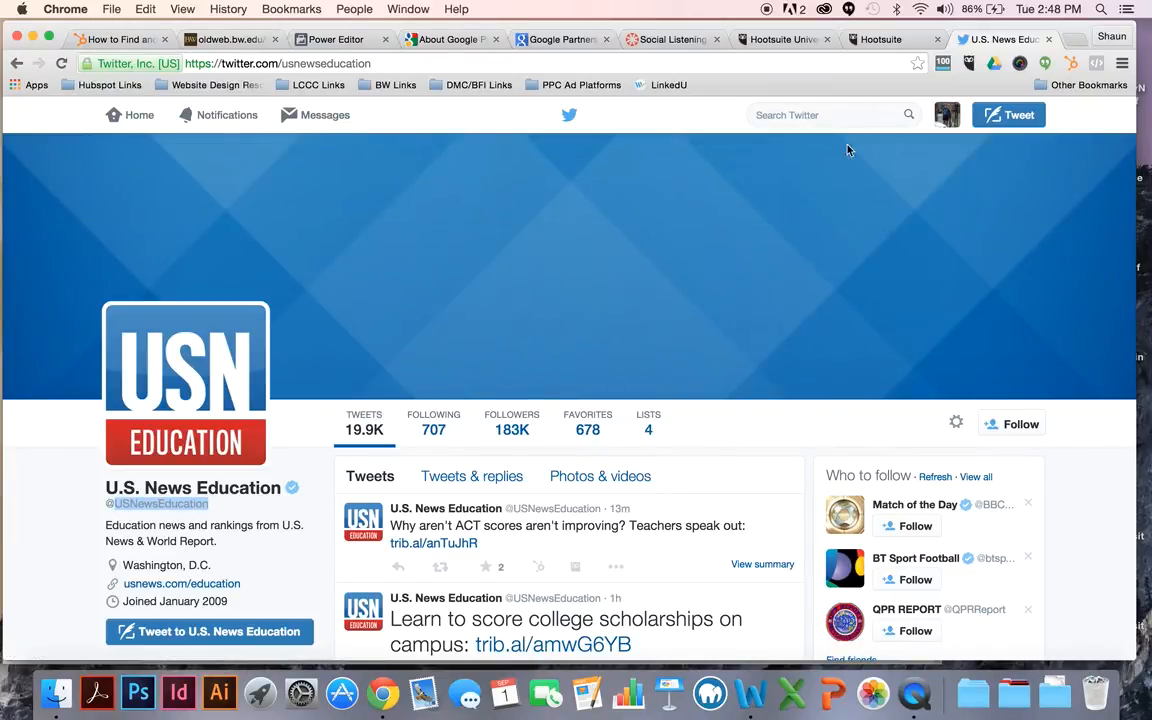
Step: Back in Hootsuite, add a Twitter search stream to the Monitoring Tab with the query from:USNewsEducation
left_click(876, 39)
left_click(631, 284)
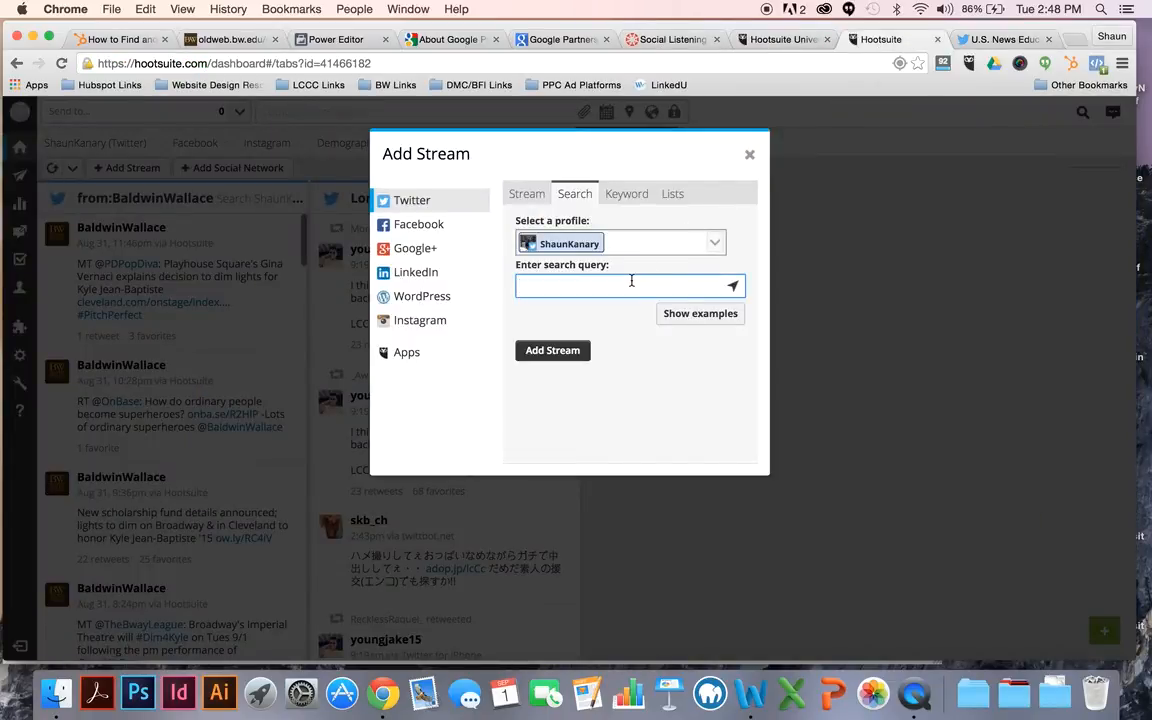
type("from:")
key("super+v")
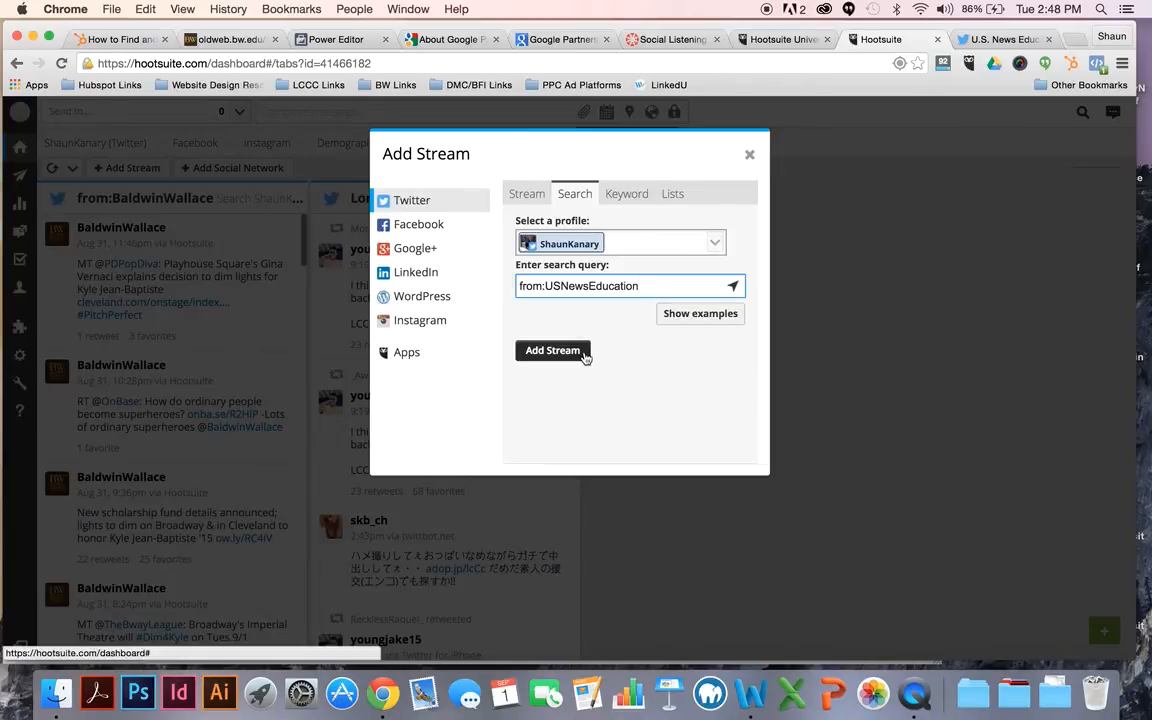
left_click(997, 40)
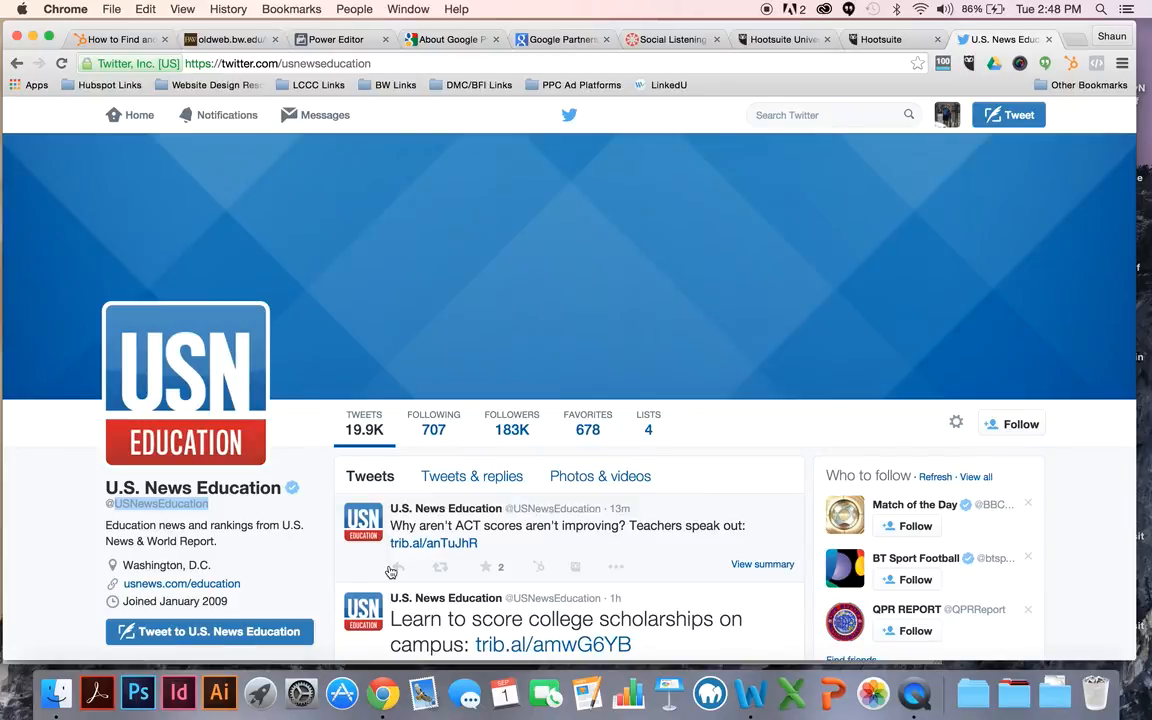
left_click(872, 42)
left_click(577, 352)
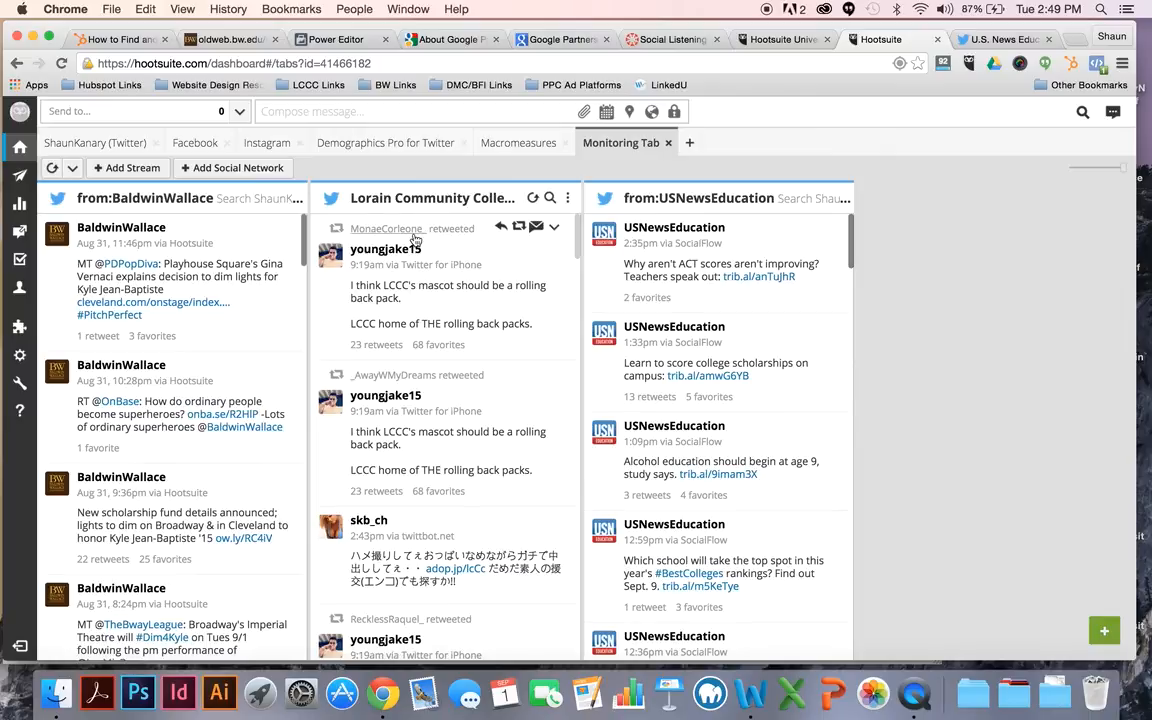
left_click(549, 199)
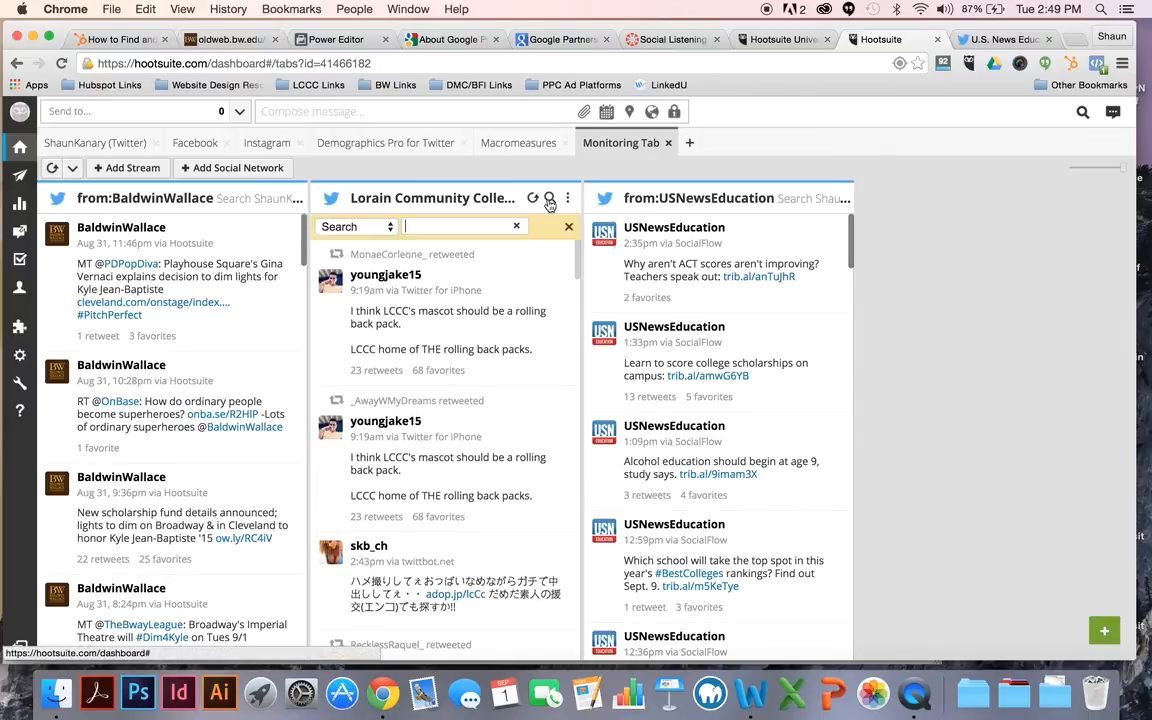
left_click(549, 198)
left_click(567, 199)
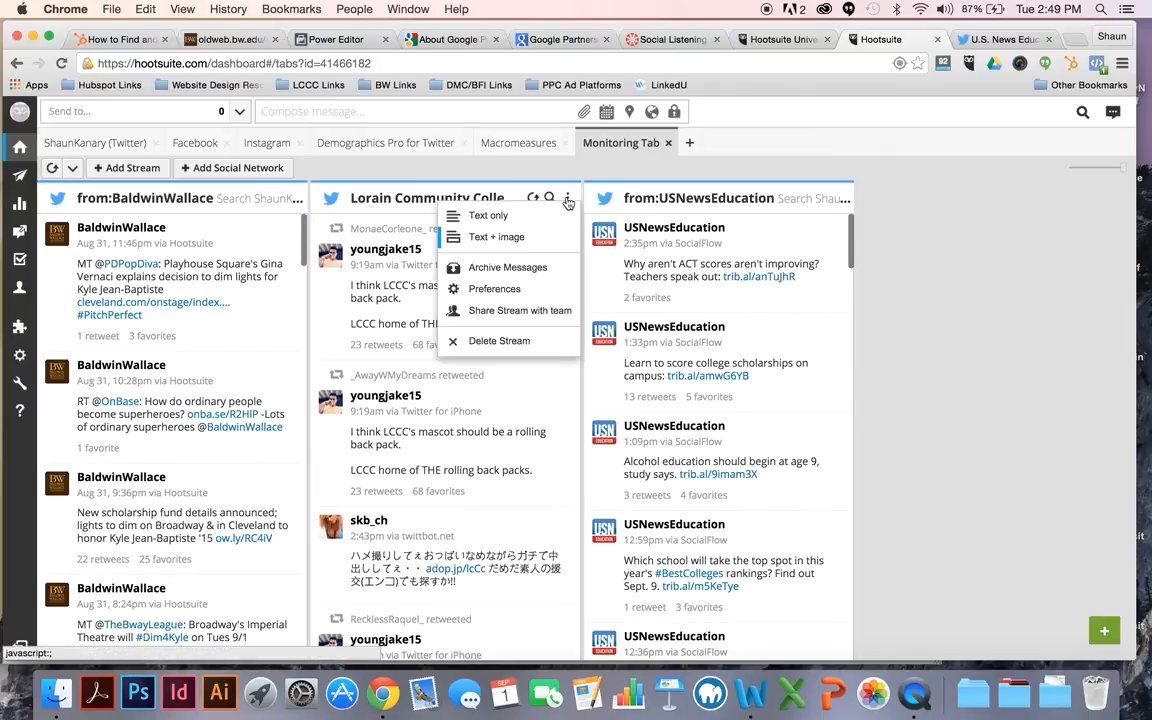
left_click(568, 202)
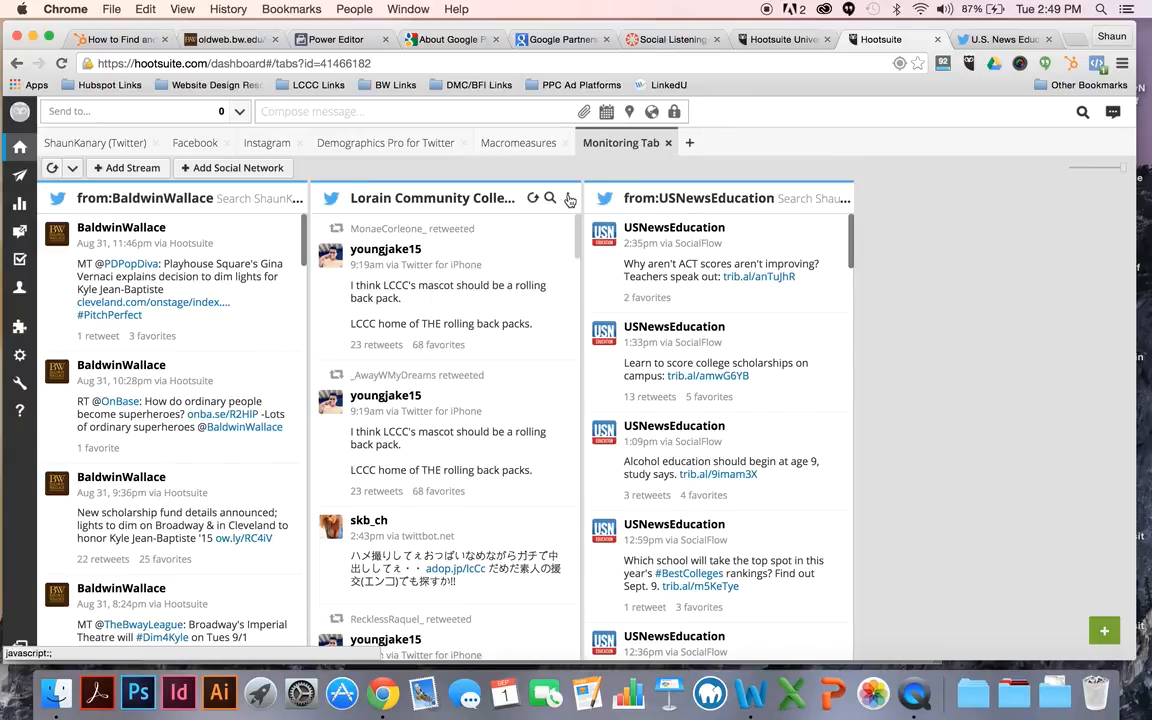